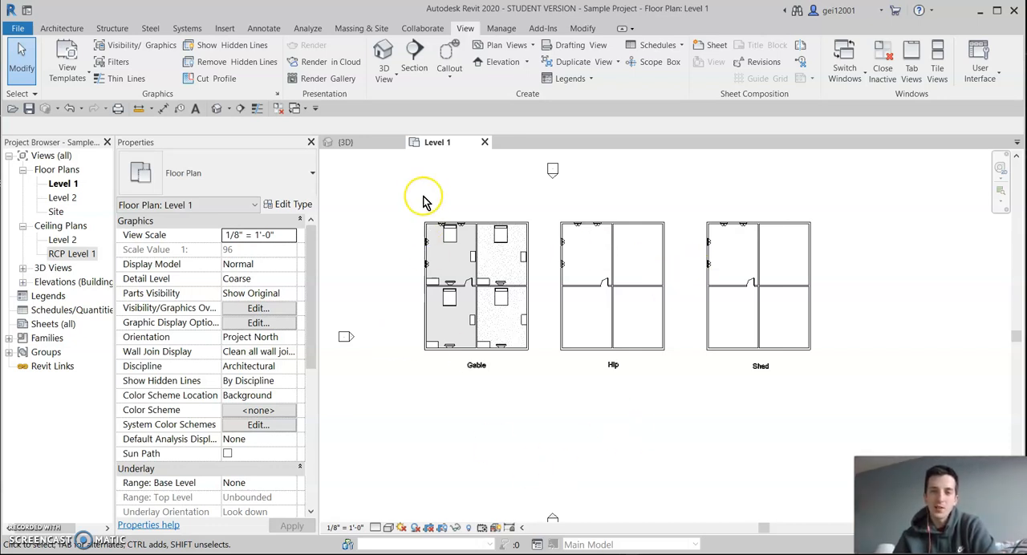
Review the three roofed buildings in the default 3D view and compare them with the Level 1 floor plan.
click(345, 145)
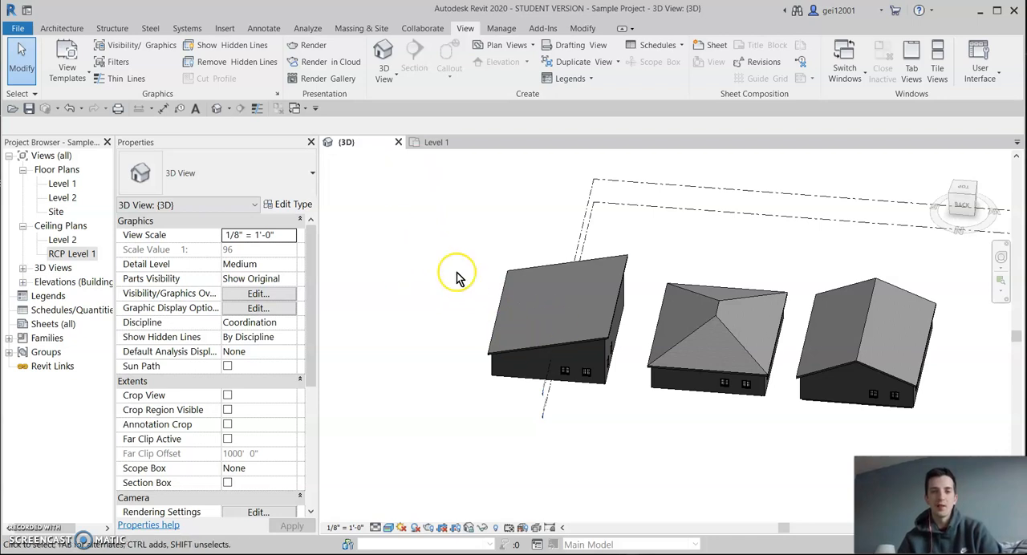
middle_drag(770, 243, 707, 222)
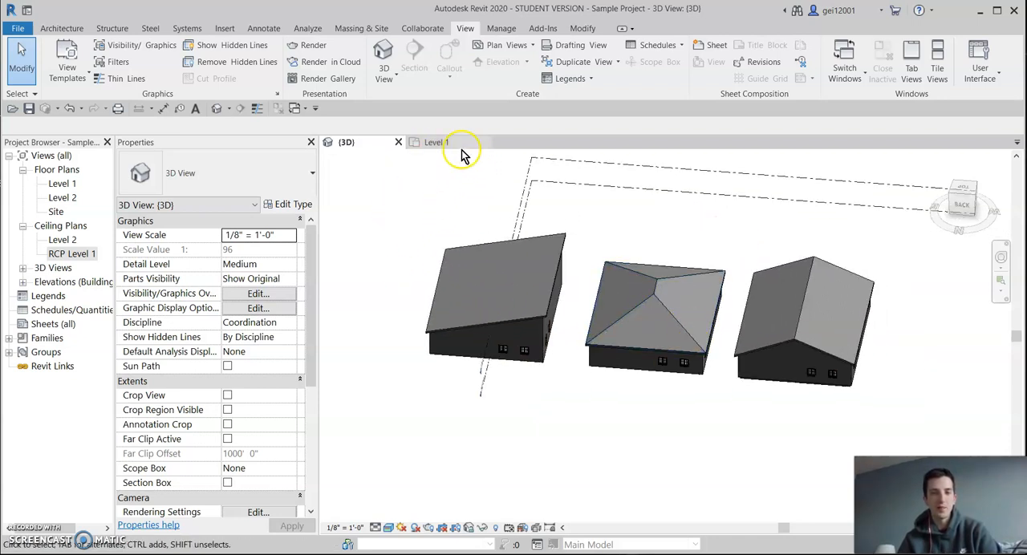
click(436, 142)
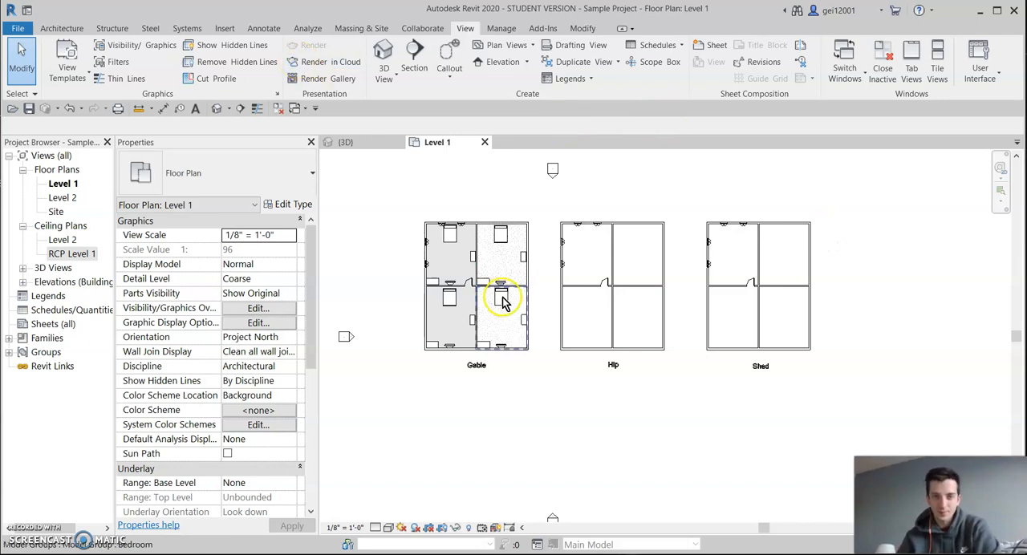
scroll(476, 310, up, 2)
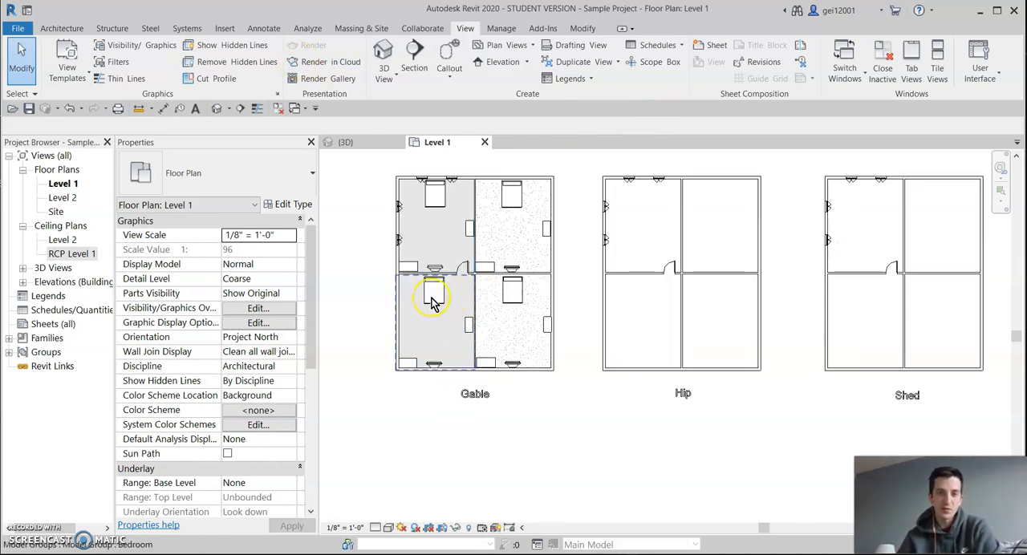
scroll(482, 252, up, 1)
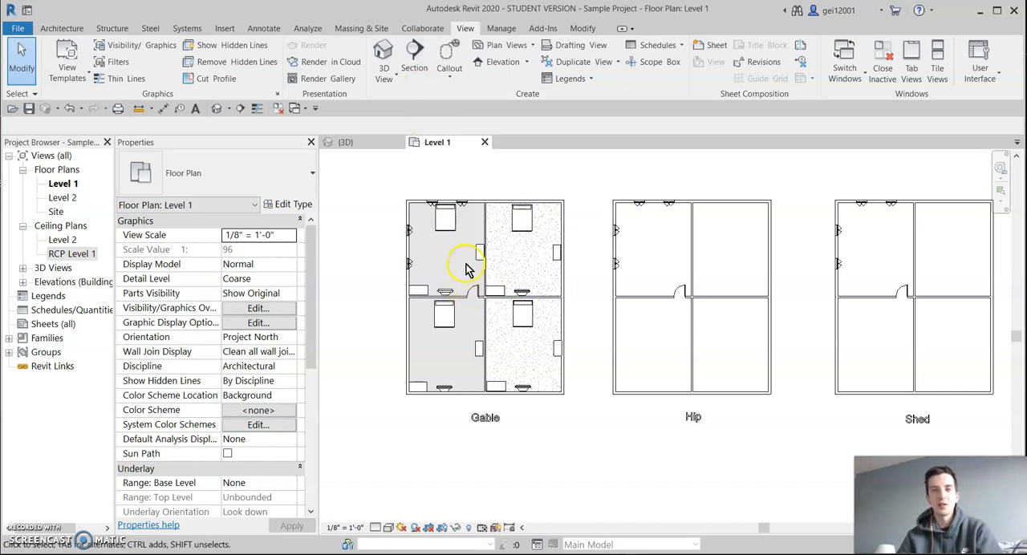
click(384, 53)
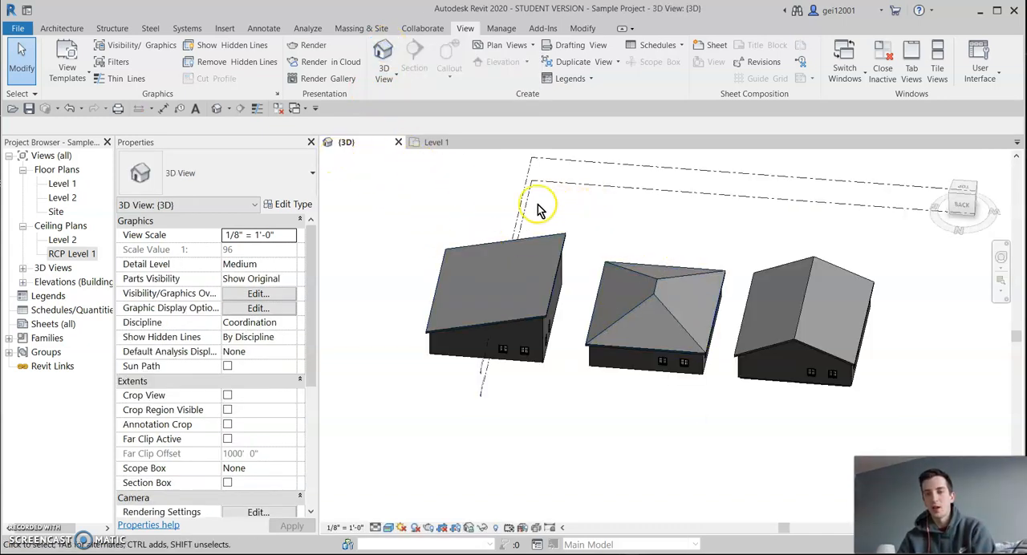
click(416, 142)
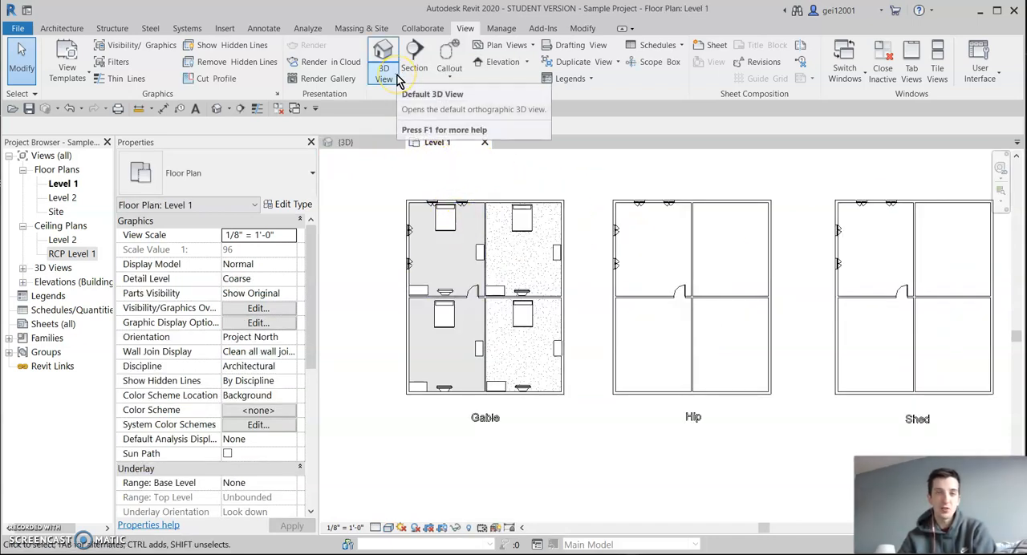
Place a camera beside the door in the Gable building's upper-left bedroom, aimed at the opposite outside corner.
click(387, 77)
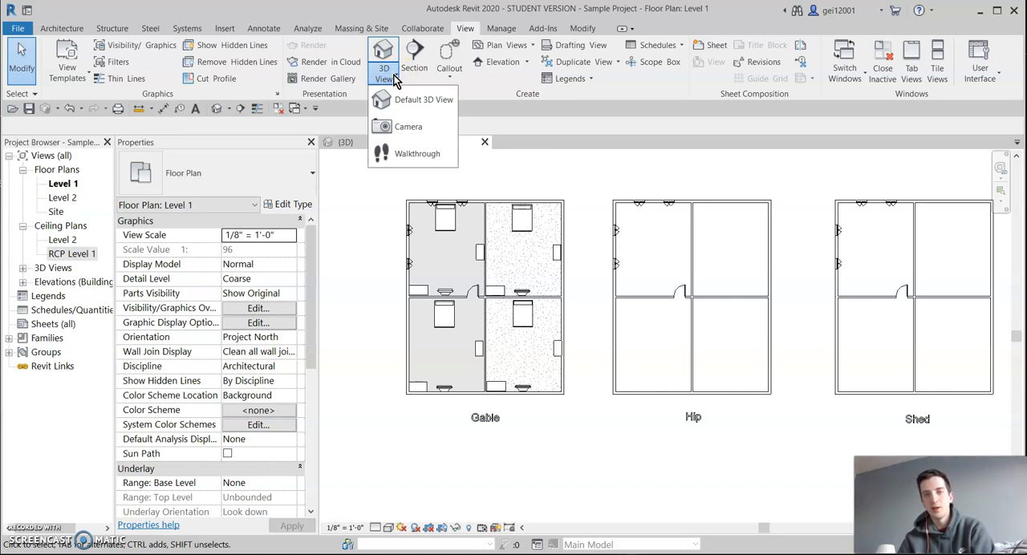
click(411, 128)
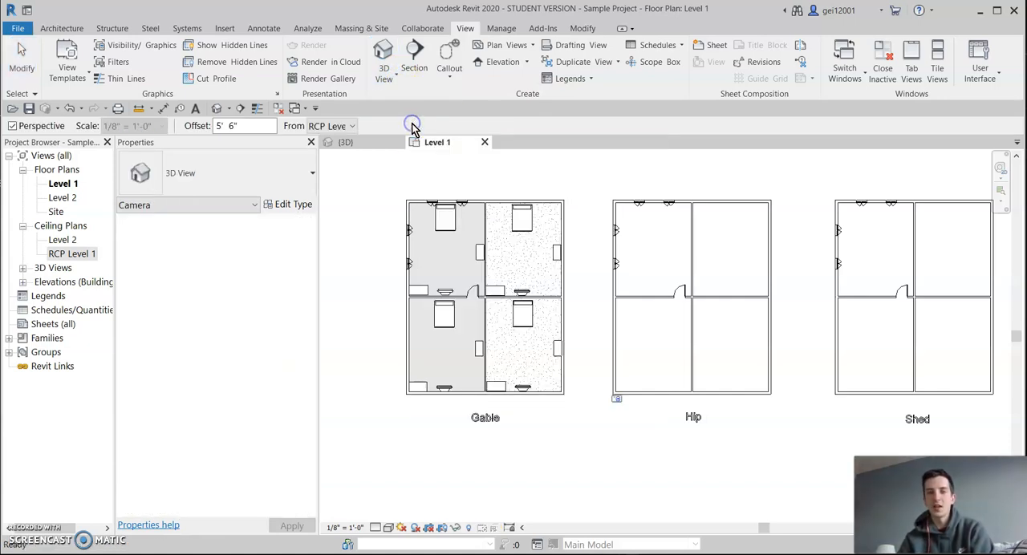
click(474, 286)
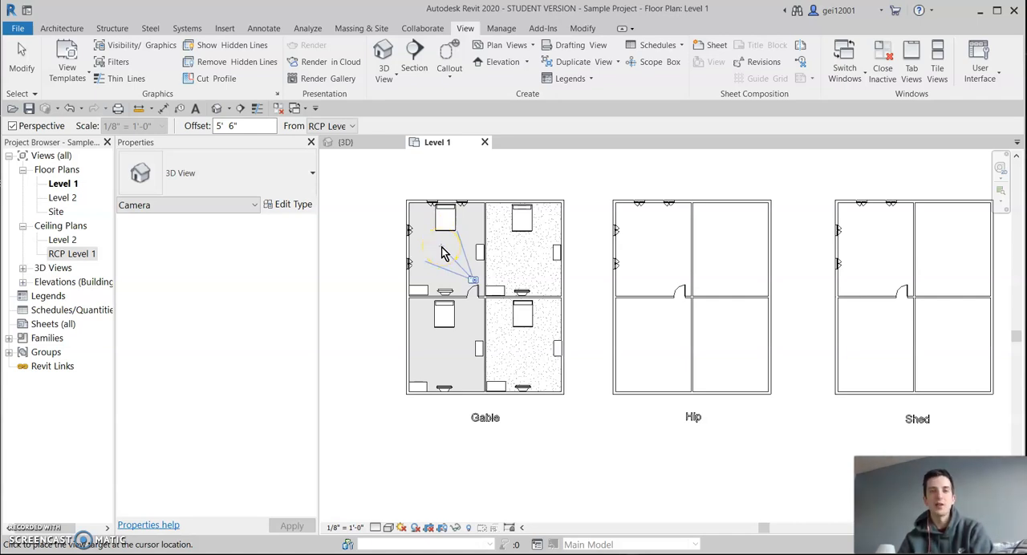
click(401, 199)
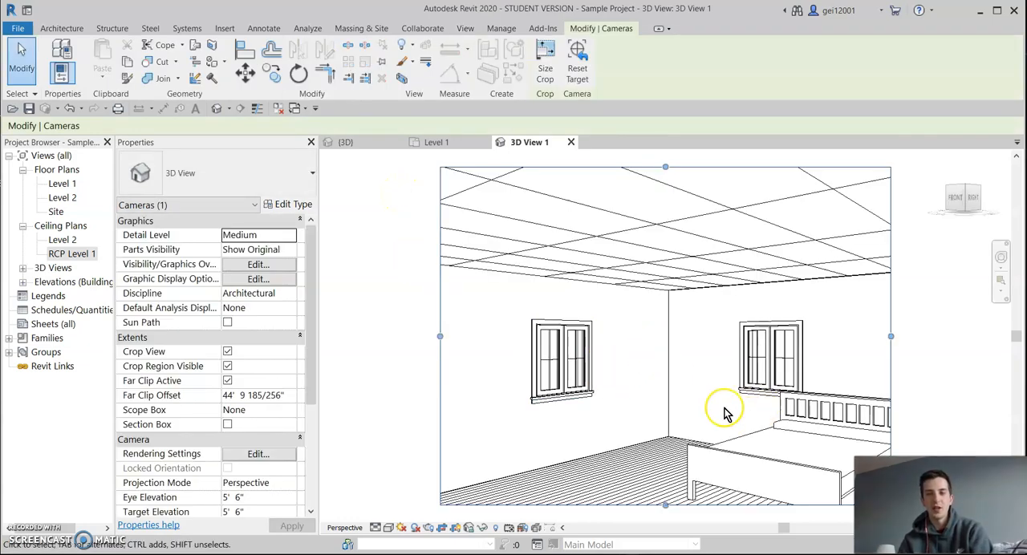
Set the new bedroom camera view's visual style to Realistic.
scroll(927, 333, down, 1)
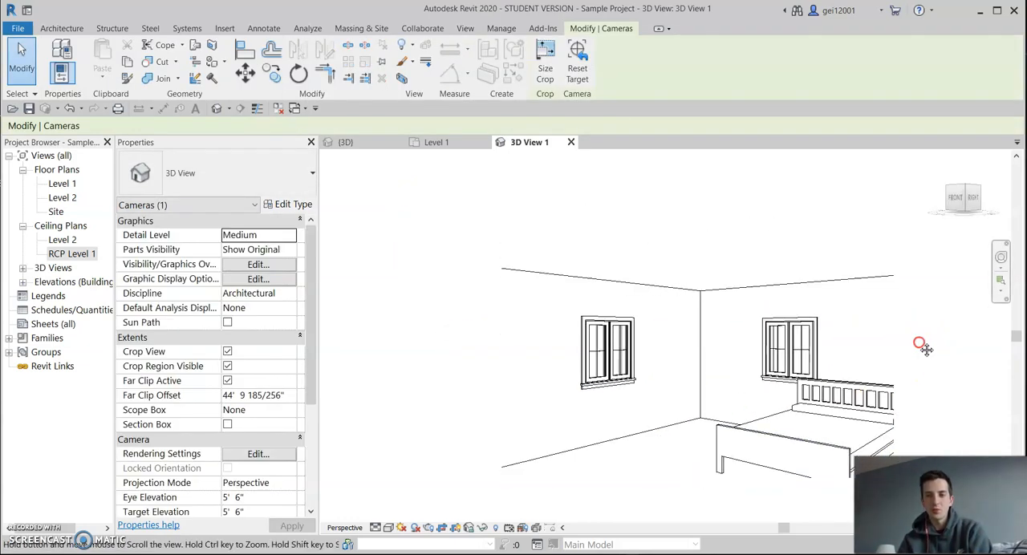
middle_drag(922, 344, 896, 271)
scroll(672, 271, down, 2)
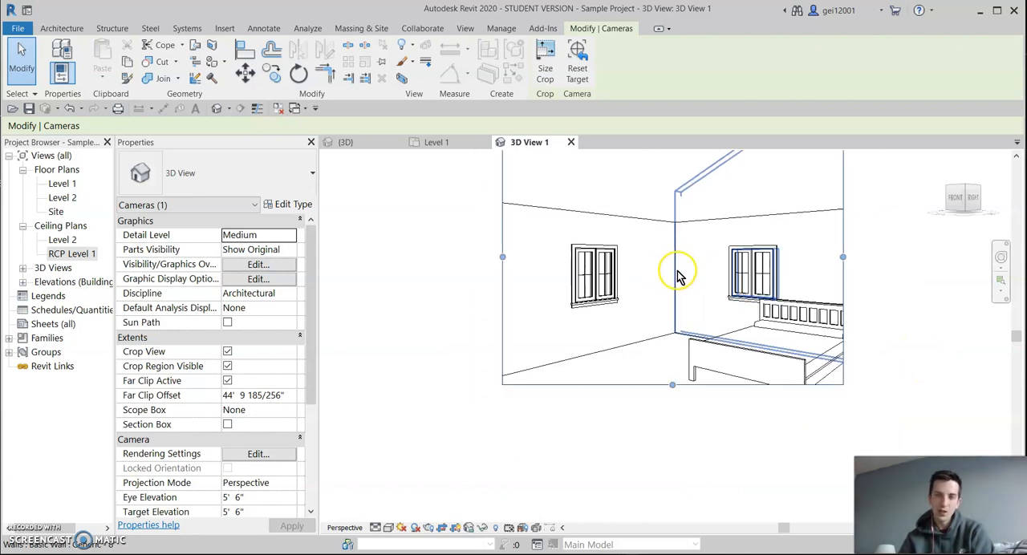
middle_drag(437, 246, 429, 297)
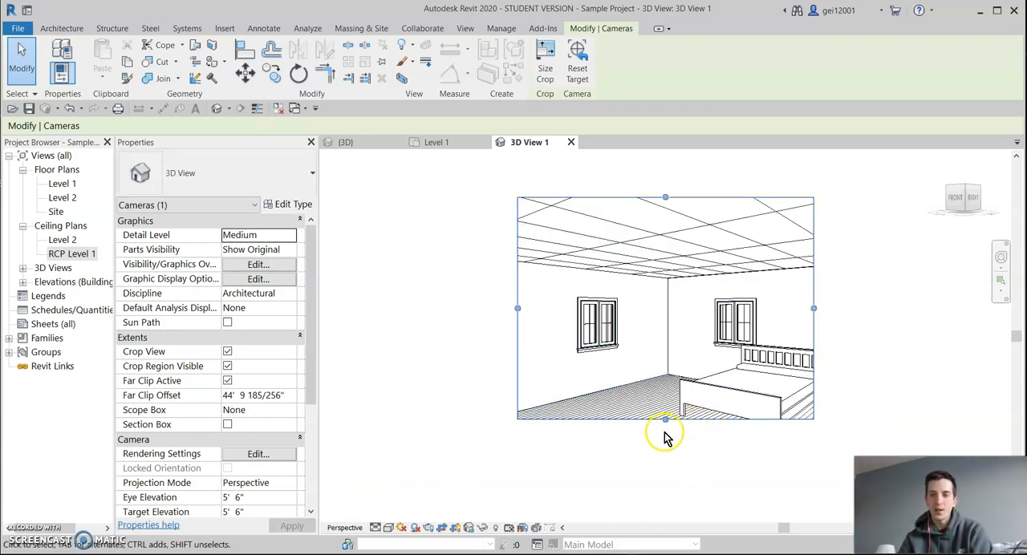
click(376, 528)
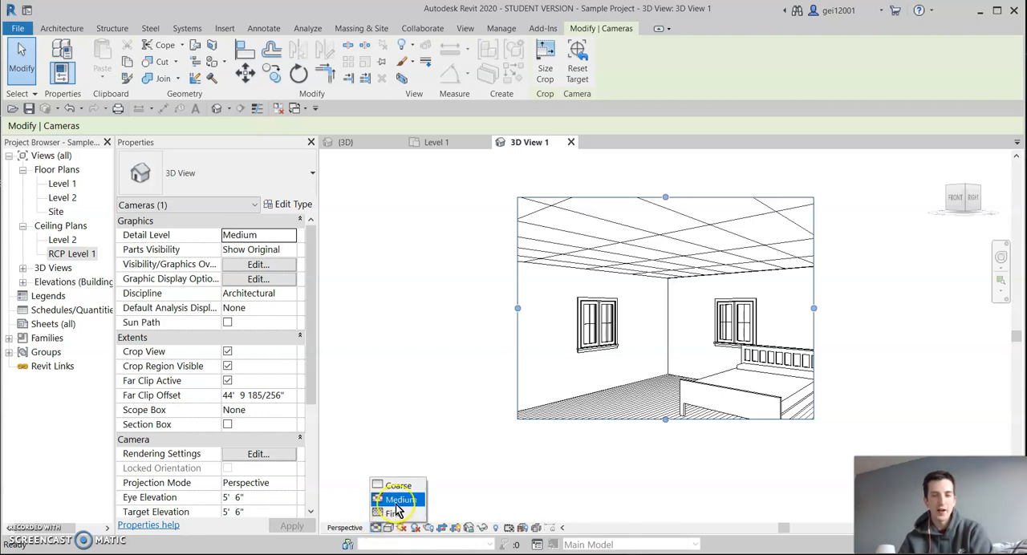
click(480, 499)
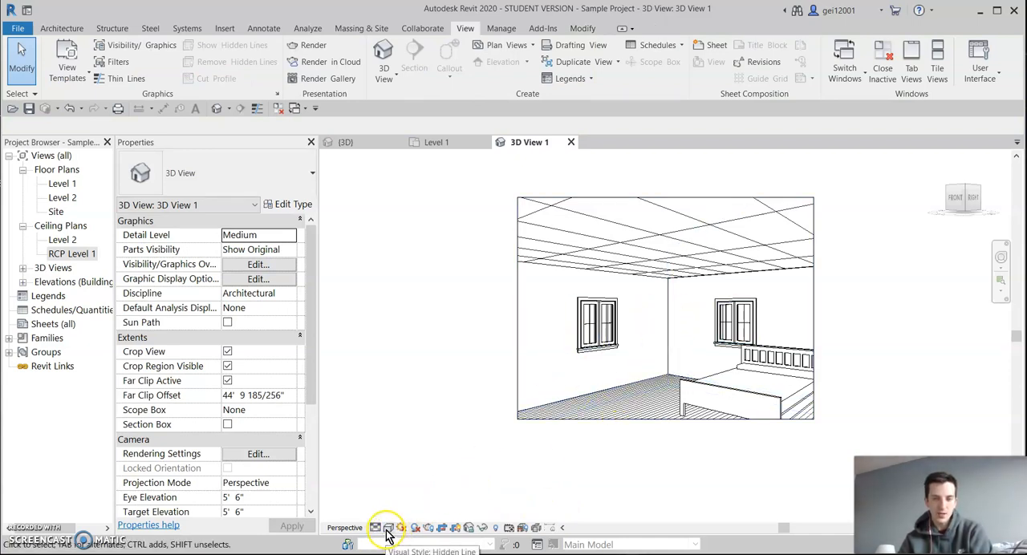
click(389, 529)
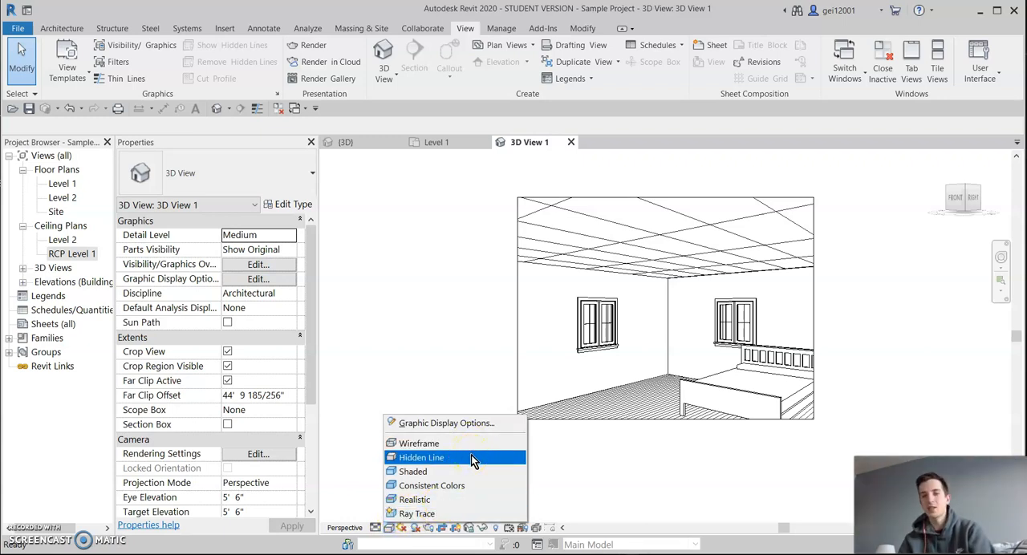
click(475, 499)
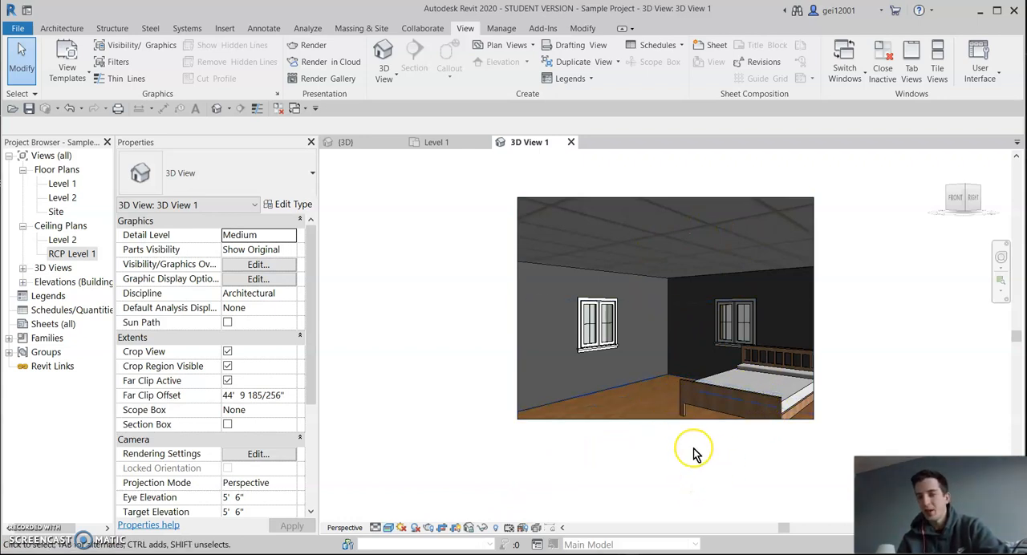
Enlarge the camera view's crop region to both sides and downward to take in the whole bed, more windows and more floor.
click(814, 317)
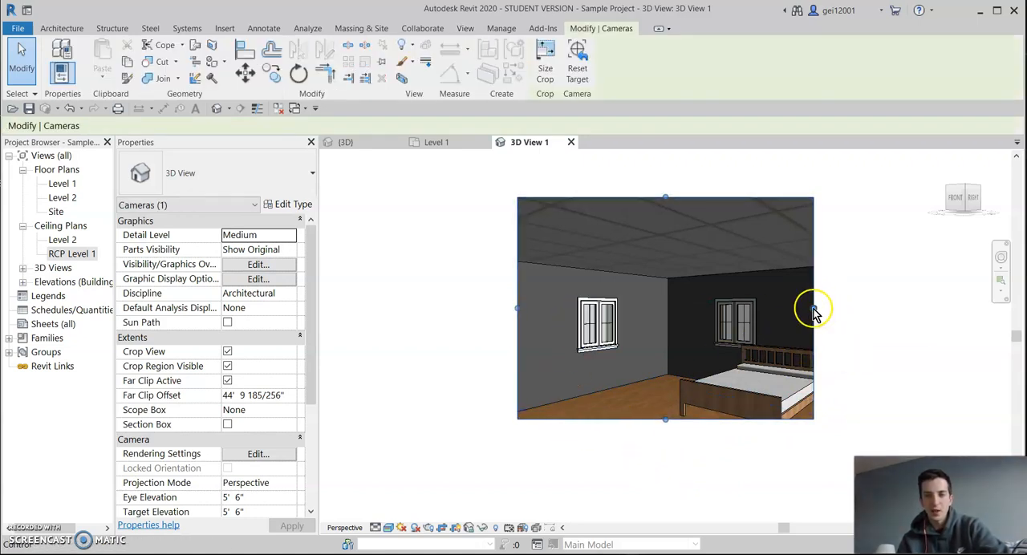
drag(814, 313, 903, 308)
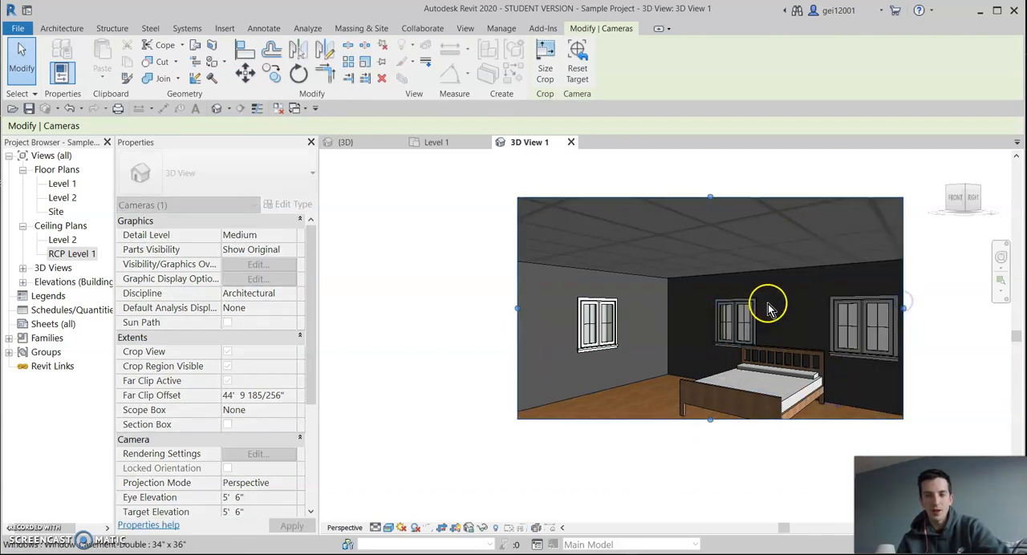
drag(711, 420, 727, 490)
middle_drag(949, 391, 893, 366)
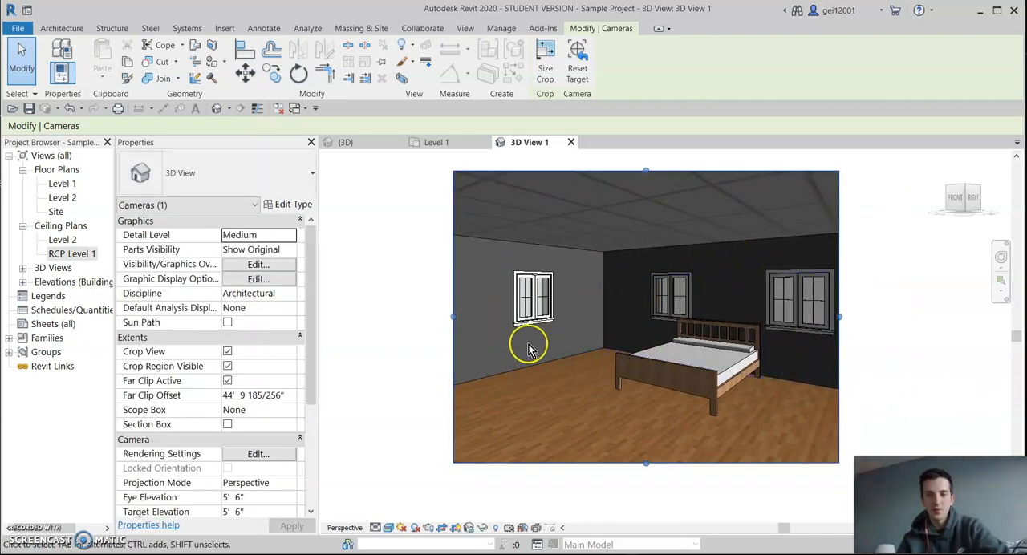
click(454, 329)
drag(454, 319, 408, 325)
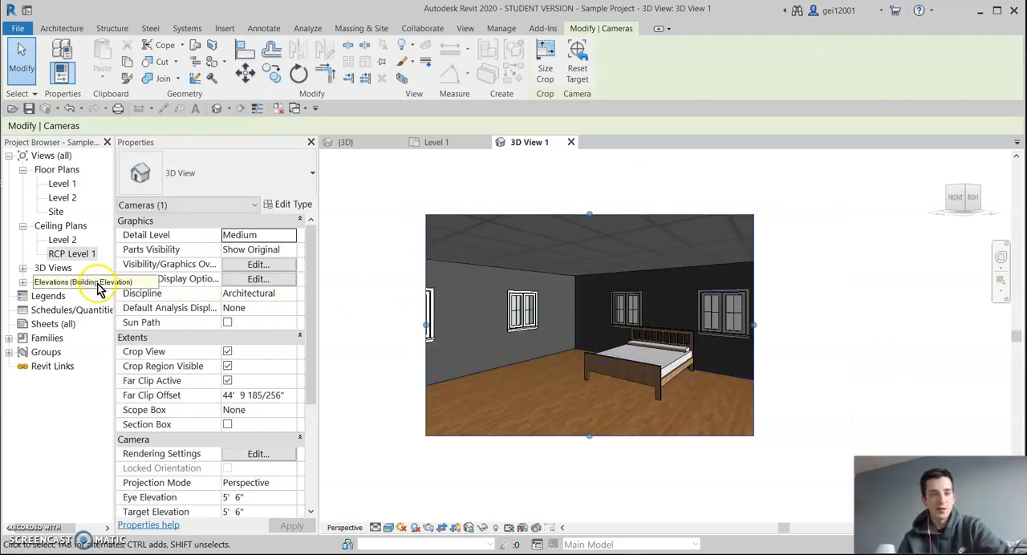
Rename the 3D View 1 camera view as "Bedroom #1".
click(22, 269)
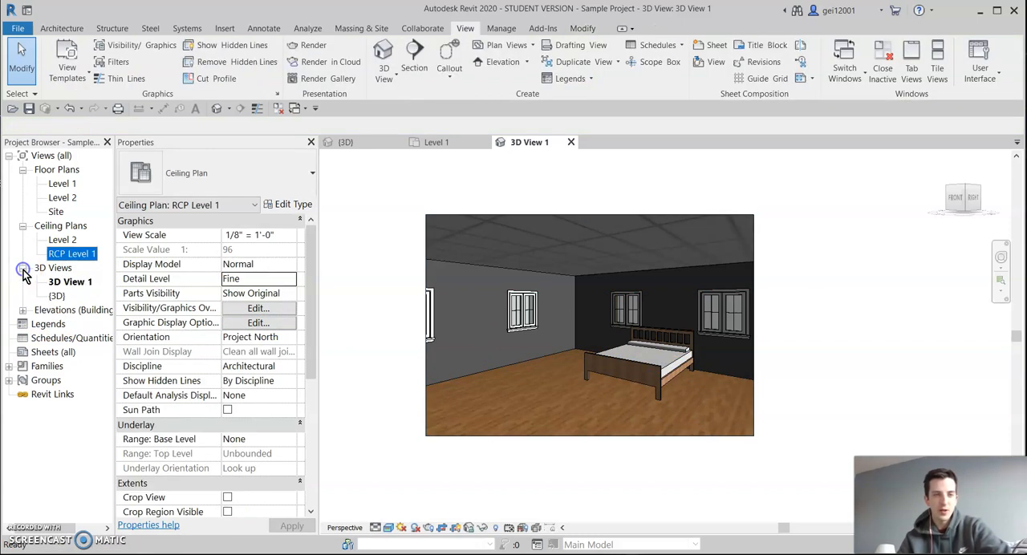
click(76, 283)
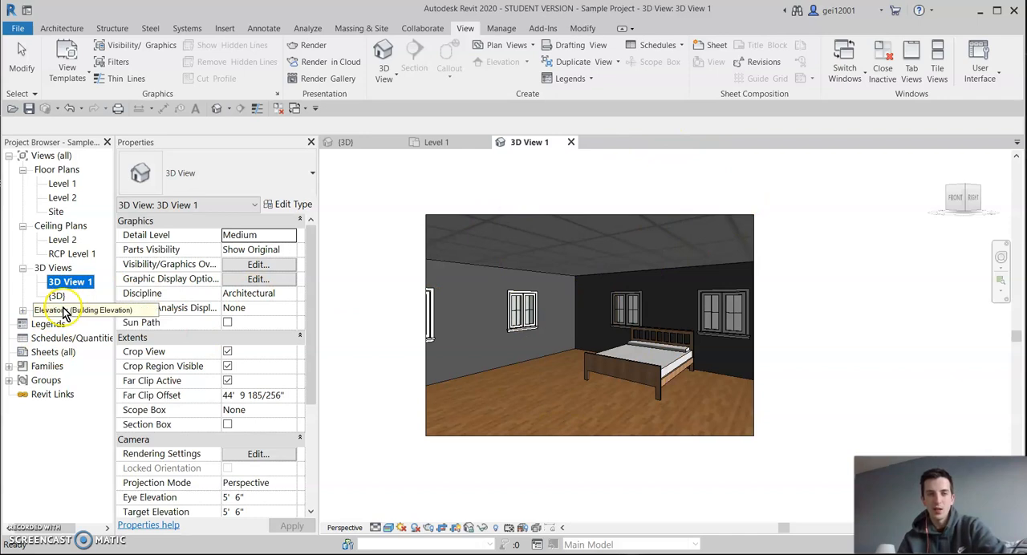
right_click(81, 282)
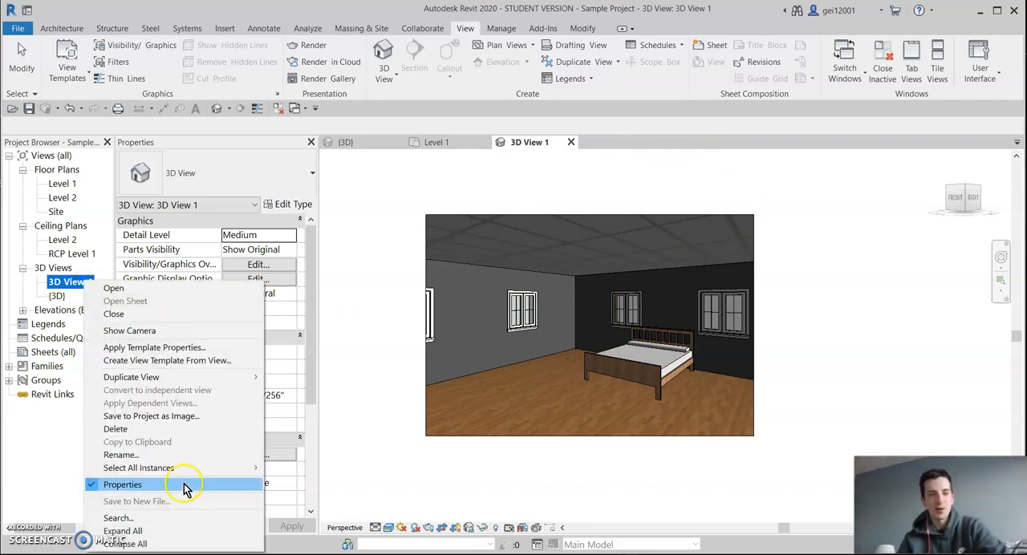
click(179, 455)
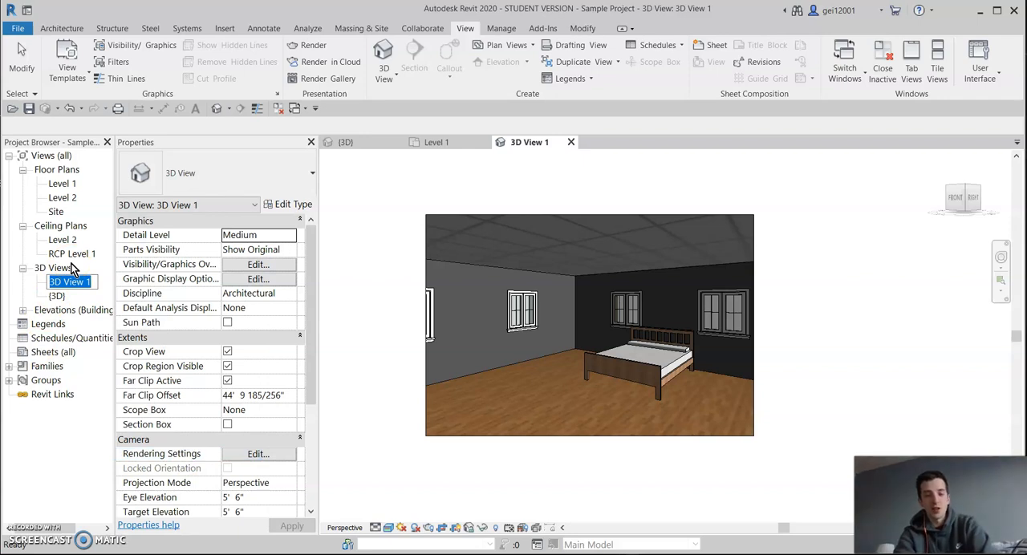
text(Bedroom)
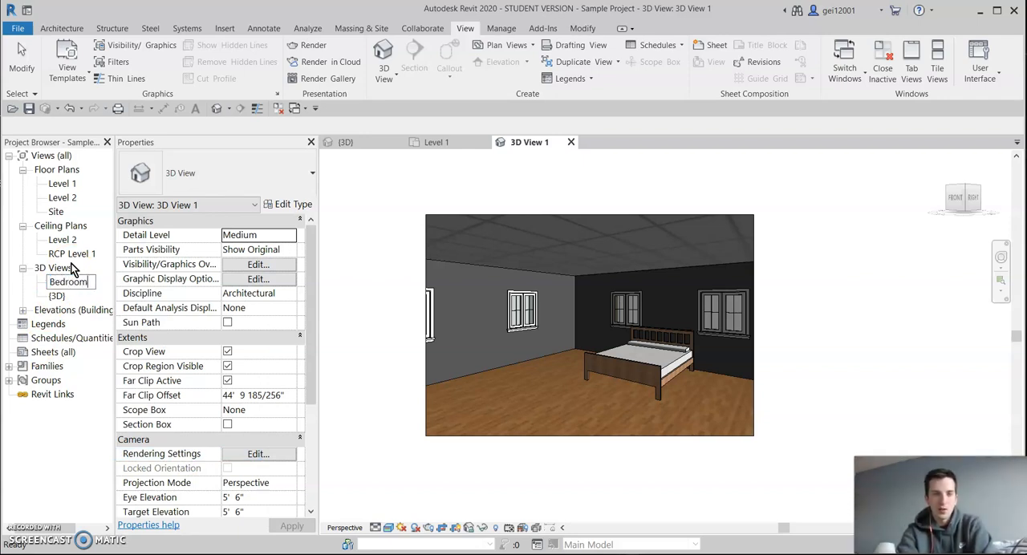
text( #1)
key(Return)
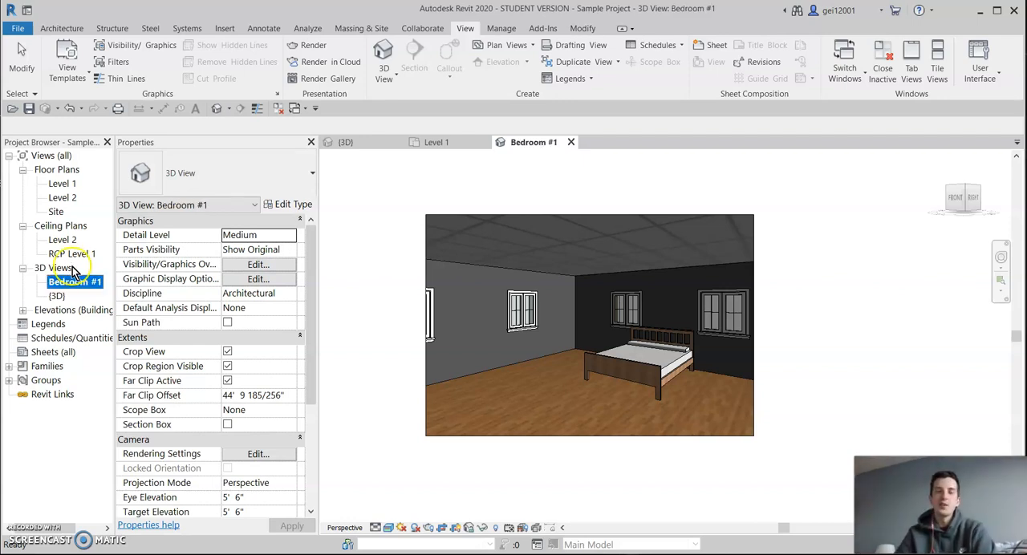
Close the Bedroom #1 view and place a second camera in the same bedroom on Level 1, aimed from the outside corner toward the door.
click(572, 142)
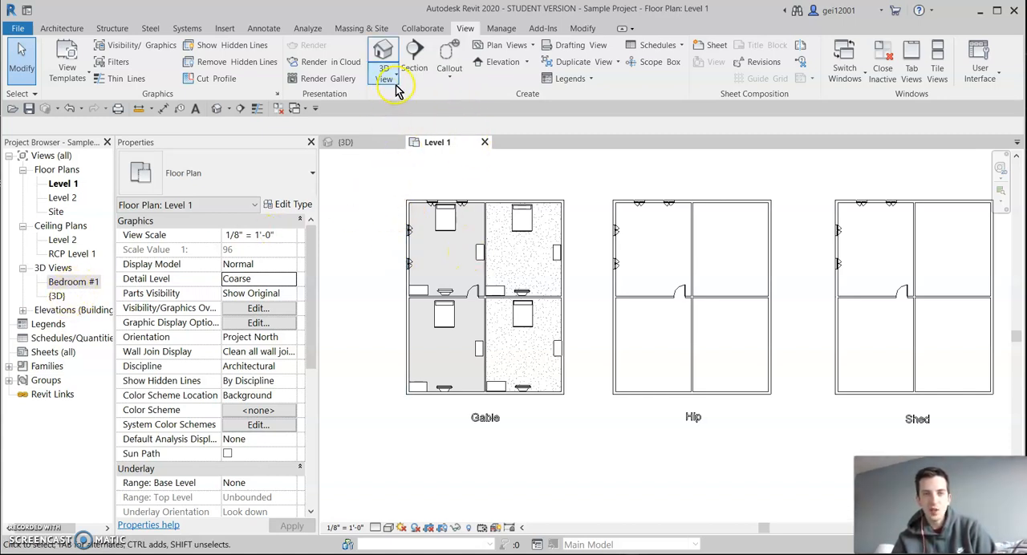
click(390, 80)
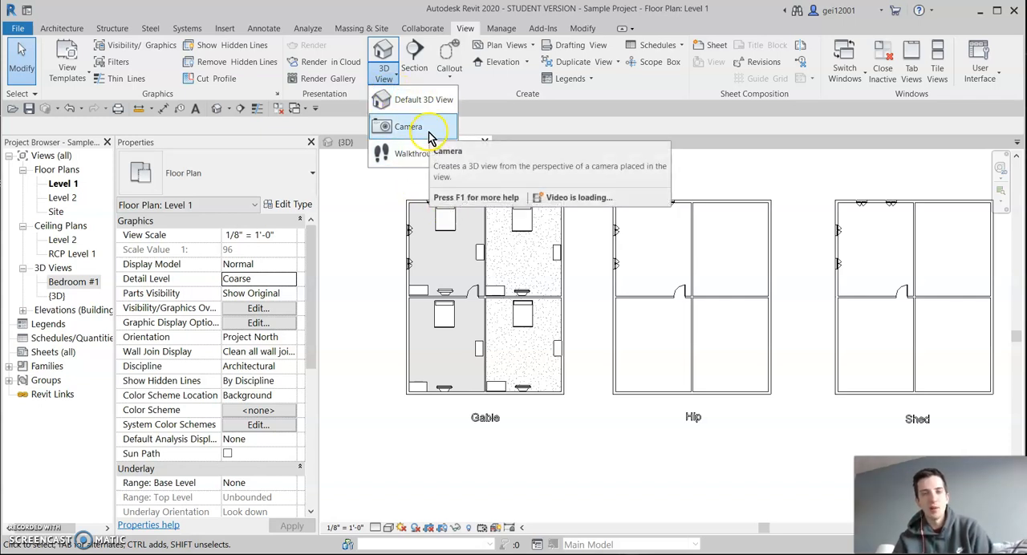
click(394, 197)
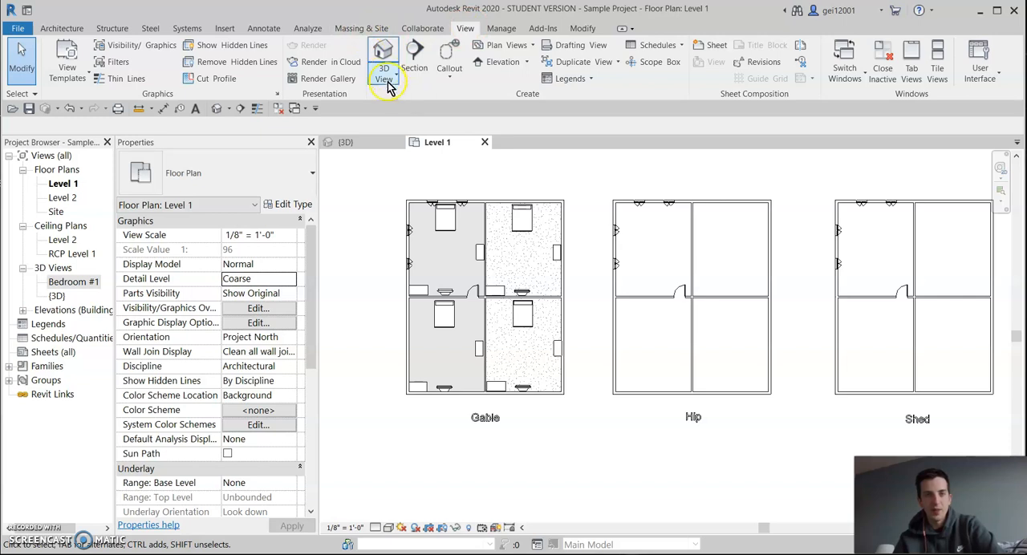
click(395, 83)
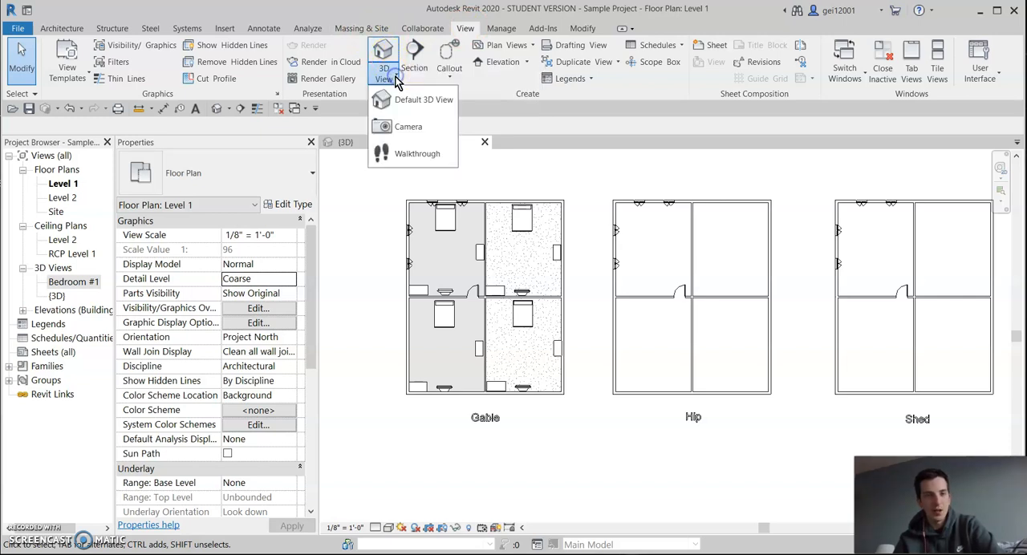
click(410, 122)
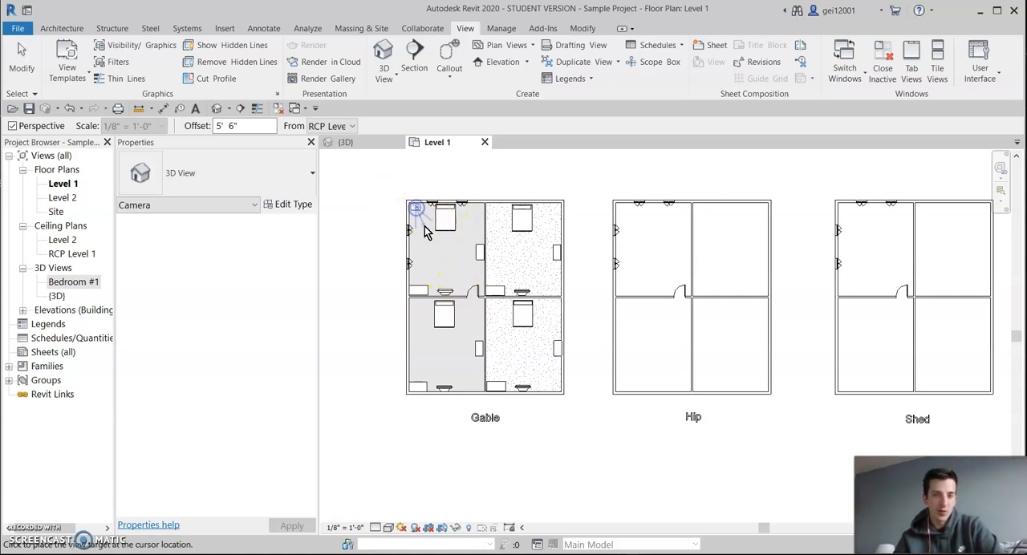
click(487, 306)
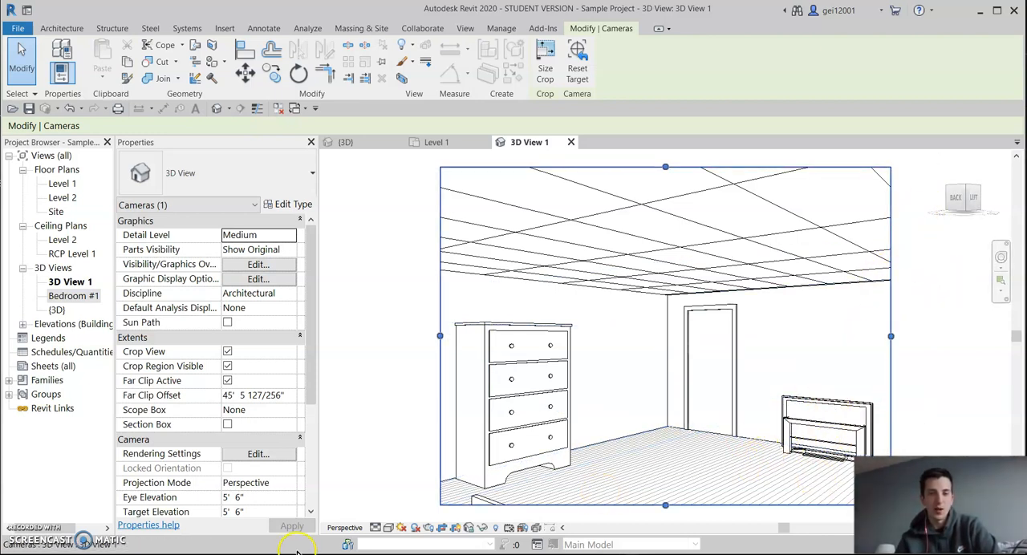
Set the second bedroom camera view's visual style to Realistic.
click(392, 529)
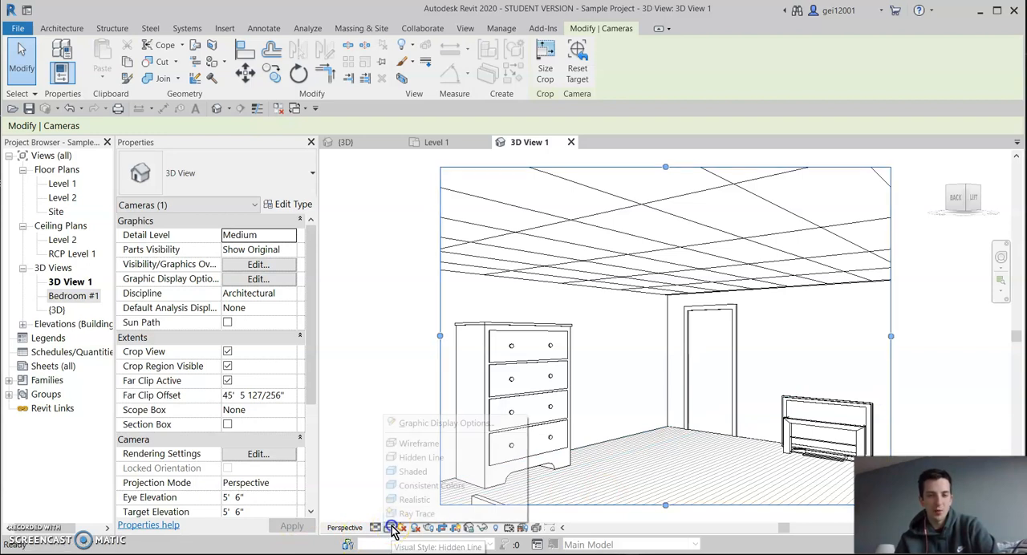
click(406, 500)
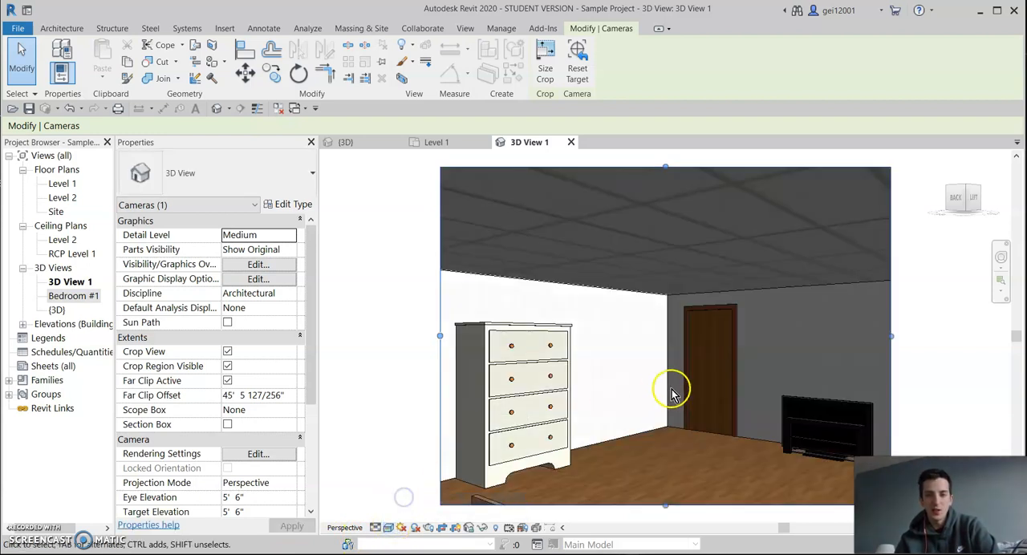
Select the flat screen TV inside the Bedroom model group and exclude it from this group instance.
click(794, 405)
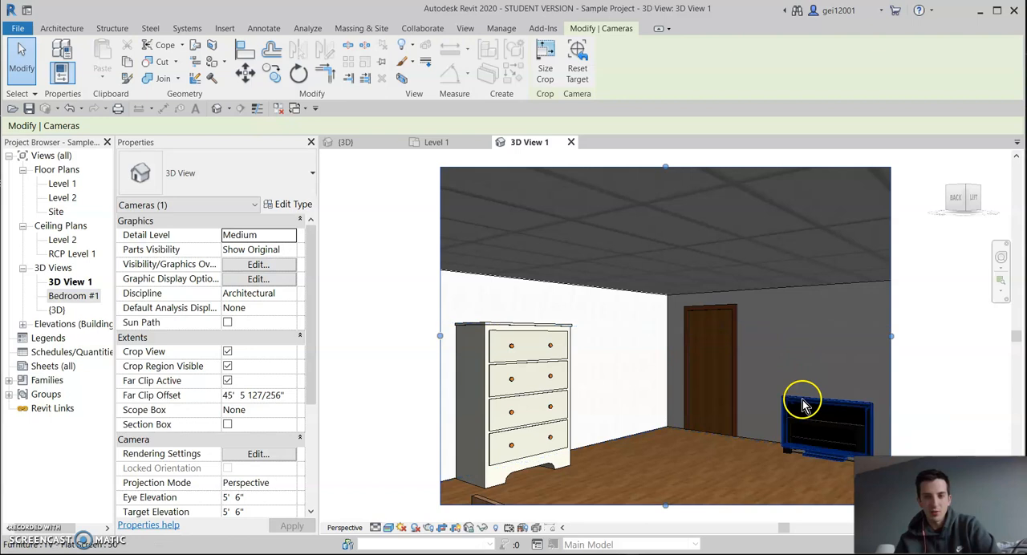
click(810, 411)
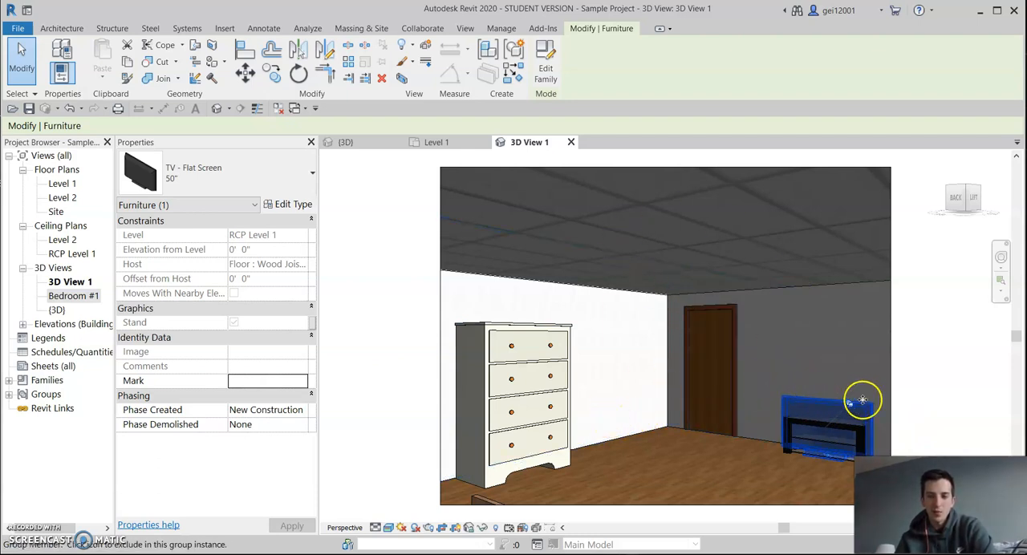
click(855, 403)
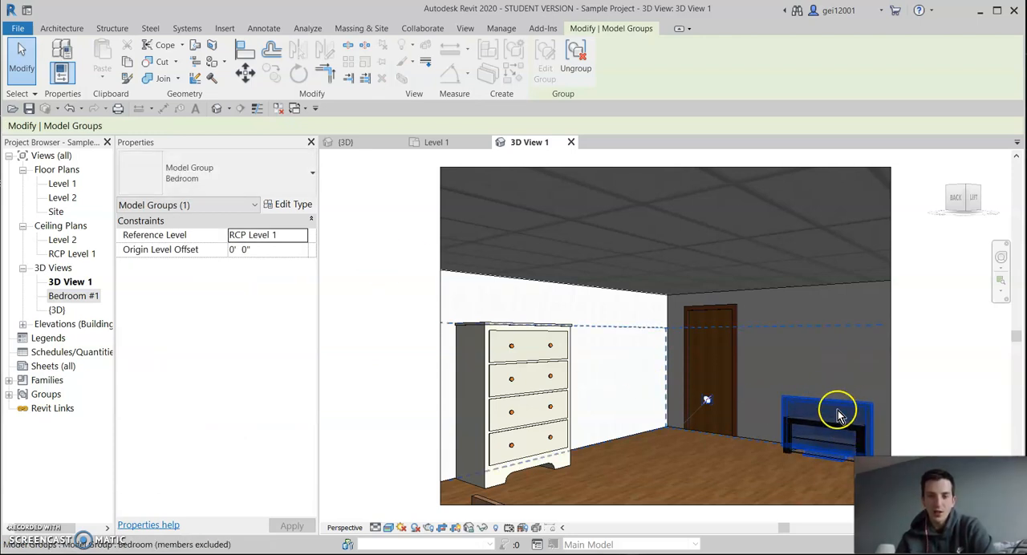
Select the Bedroom model group on the Level 1 floor plan and examine which furniture belongs to it.
click(435, 142)
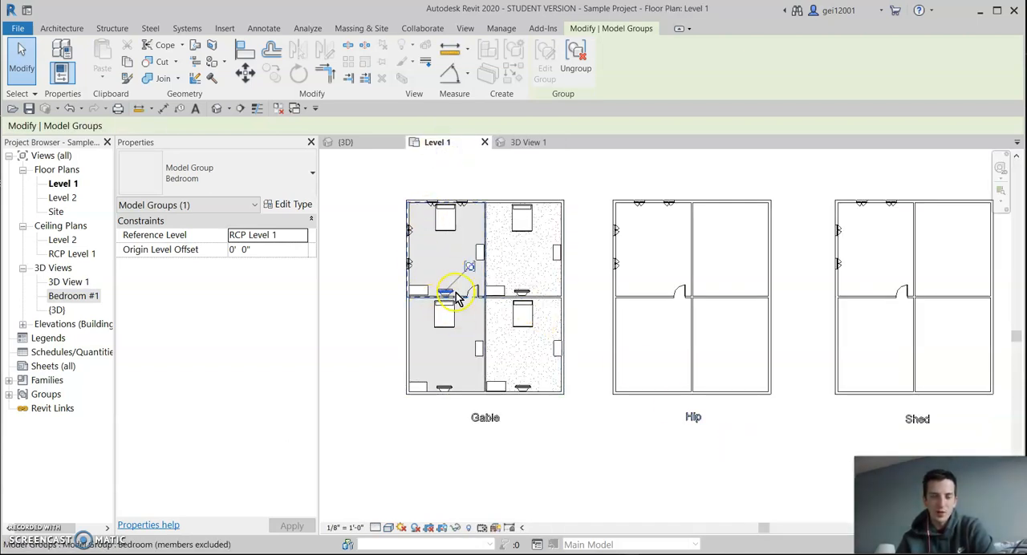
scroll(437, 297, up, 6)
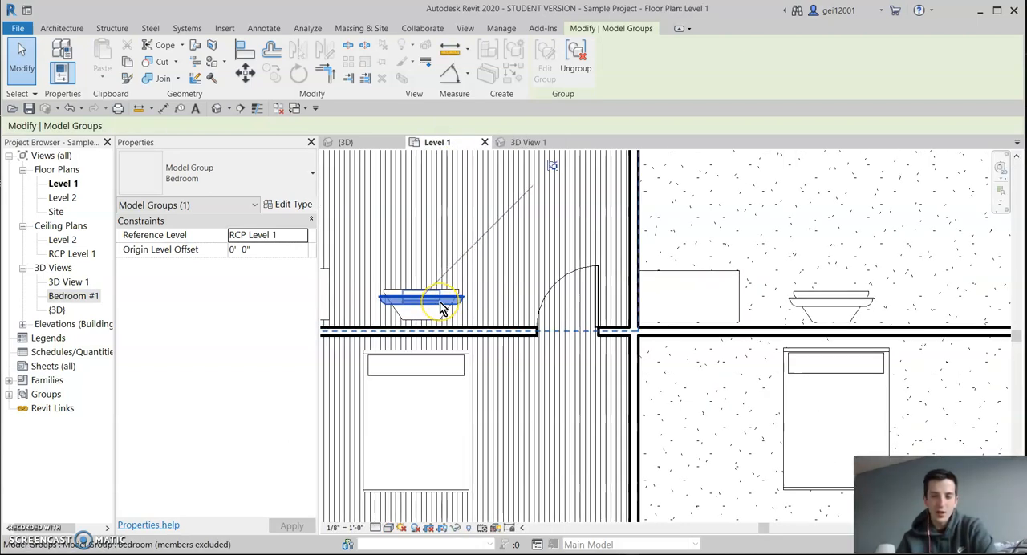
click(438, 310)
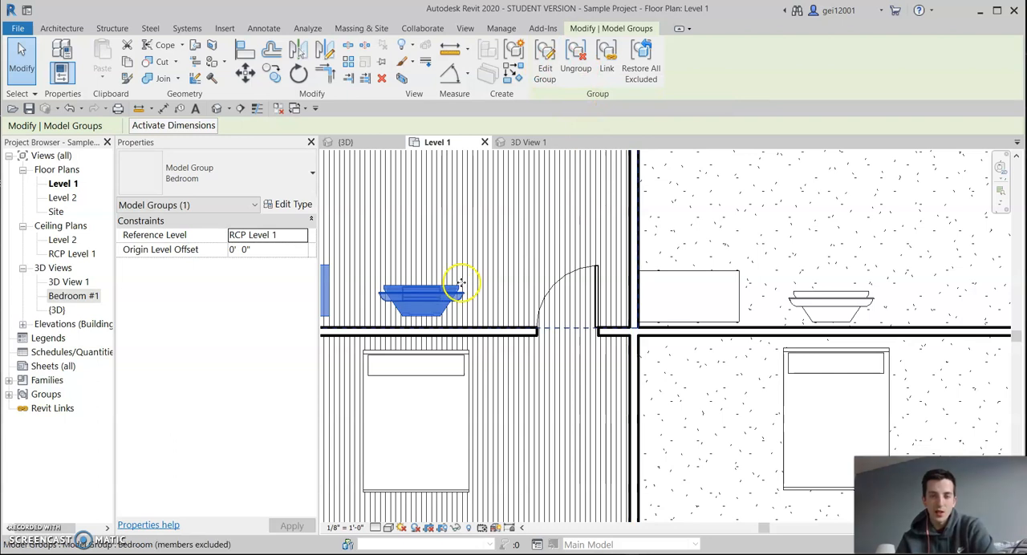
scroll(526, 251, down, 2)
mouse_move(526, 251)
middle_down()
mouse_move(598, 255)
mouse_move(706, 349)
middle_up()
middle_drag(690, 231, 630, 268)
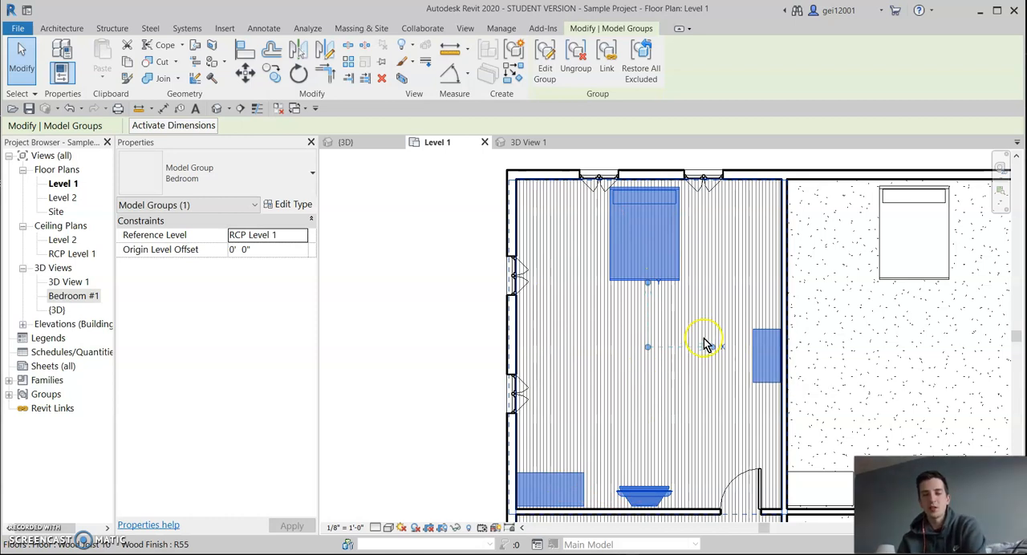
click(649, 422)
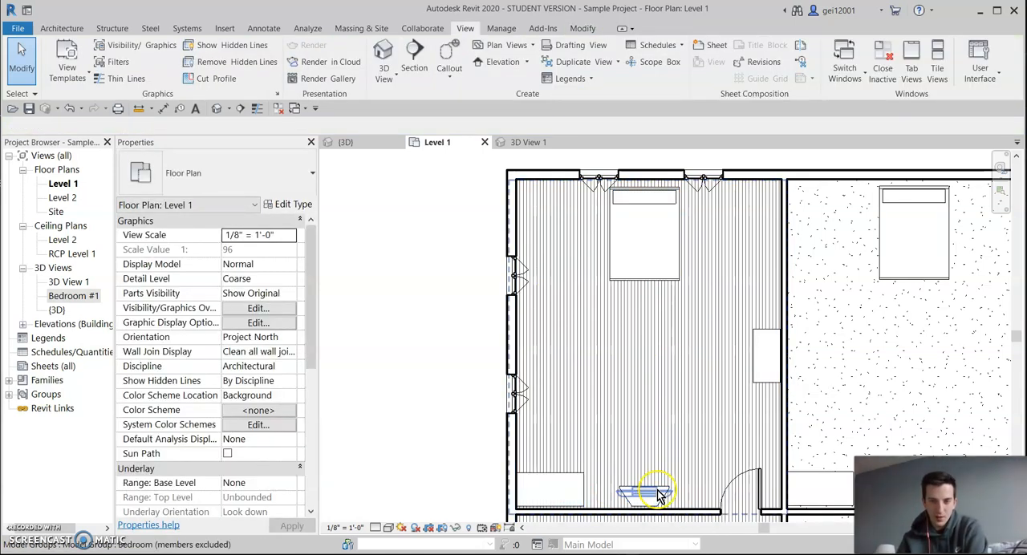
click(662, 494)
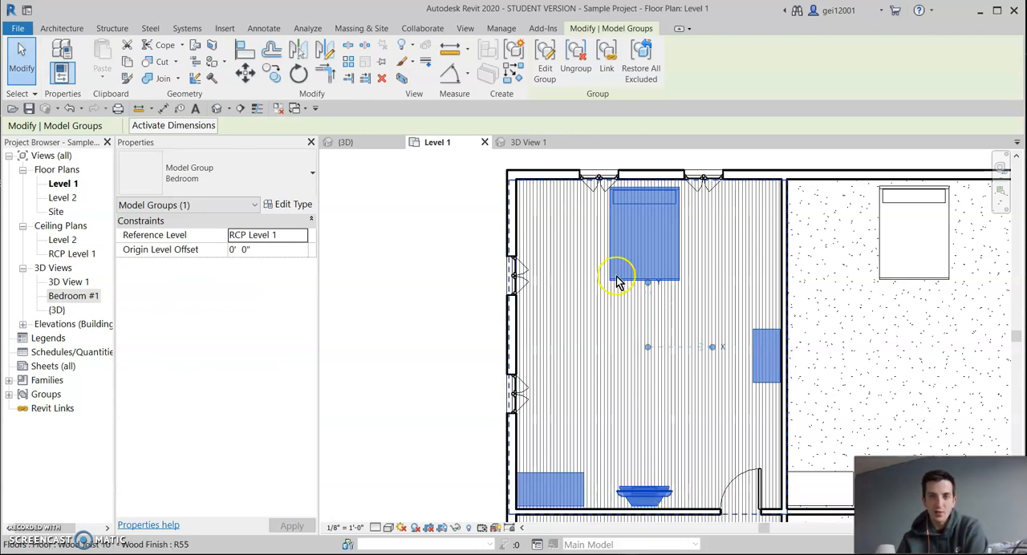
click(545, 58)
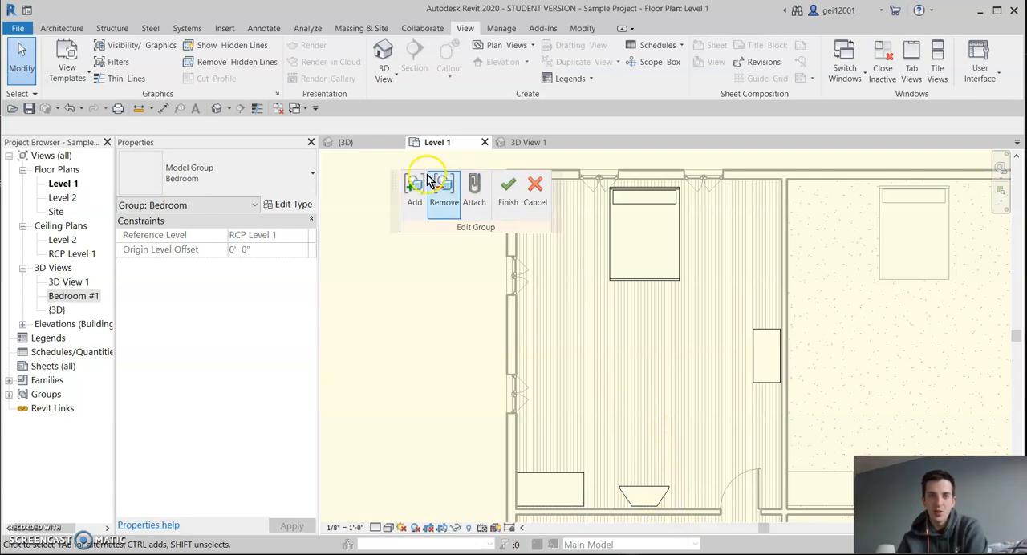
click(534, 141)
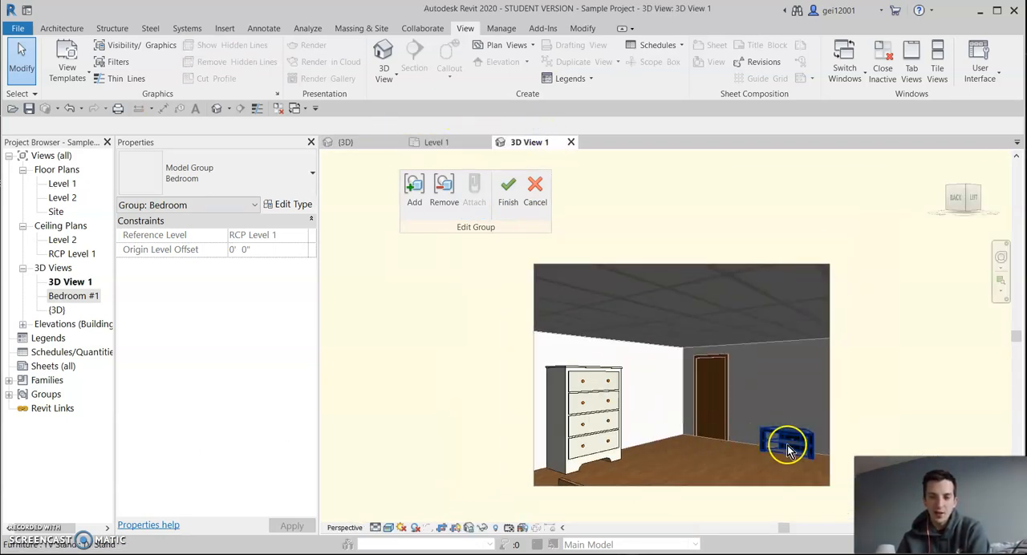
scroll(786, 442, up, 4)
scroll(797, 353, down, 5)
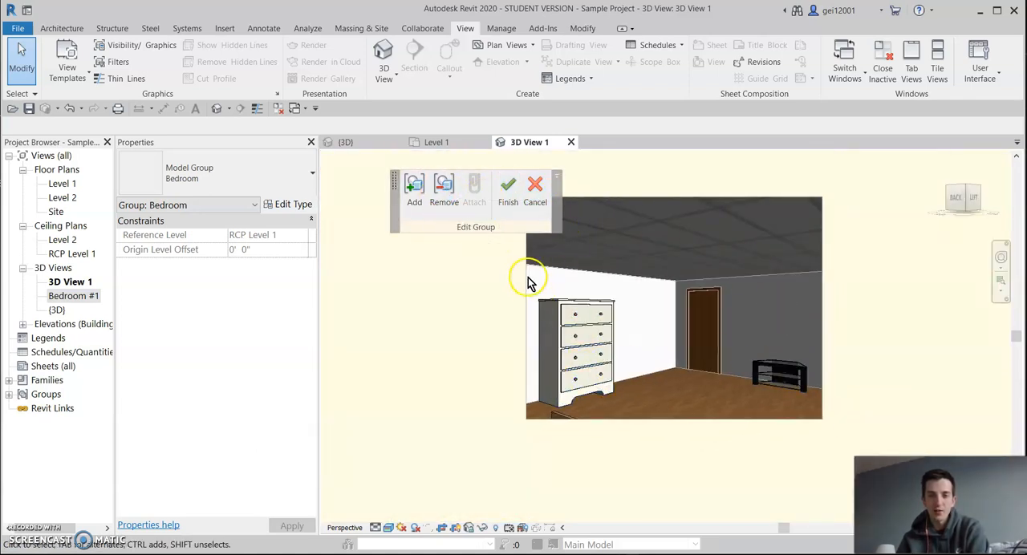
click(539, 195)
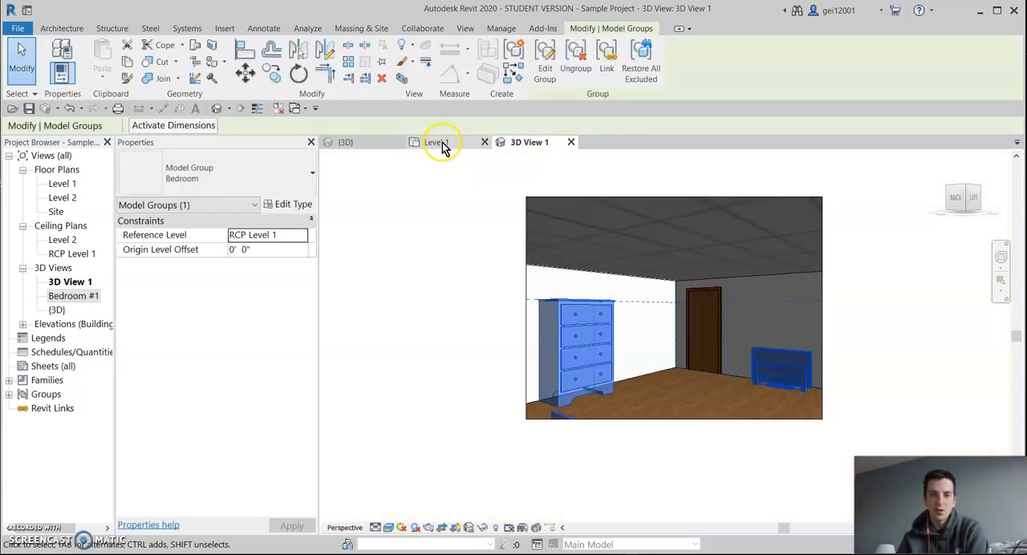
key(Escape)
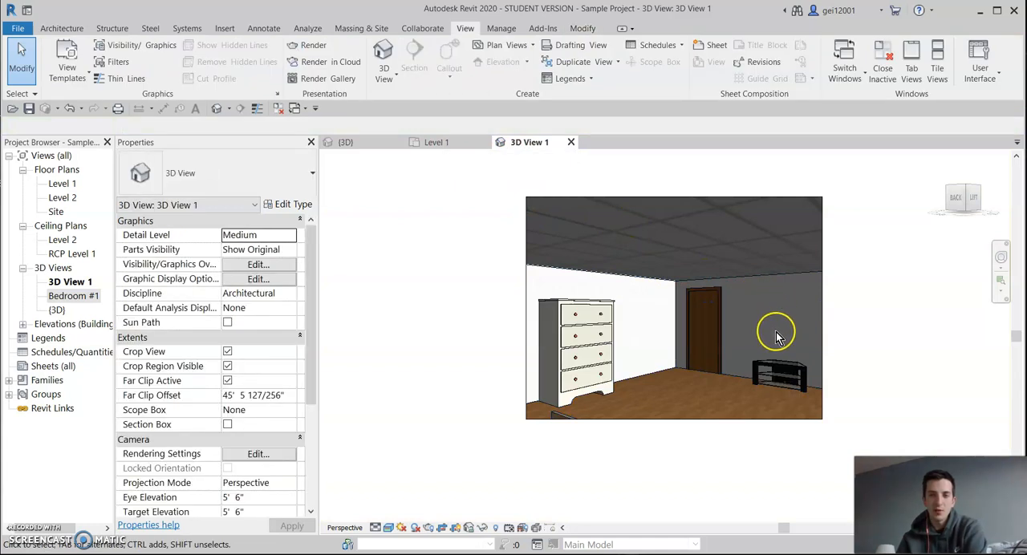
Ungroup the Bedroom model group in the Gable building on the Level 1 floor plan.
click(441, 143)
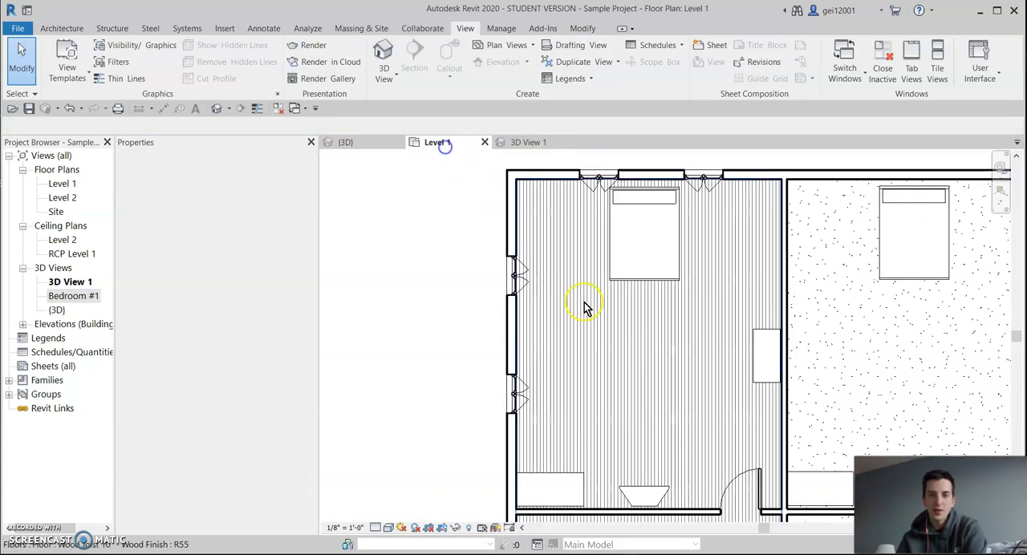
click(661, 497)
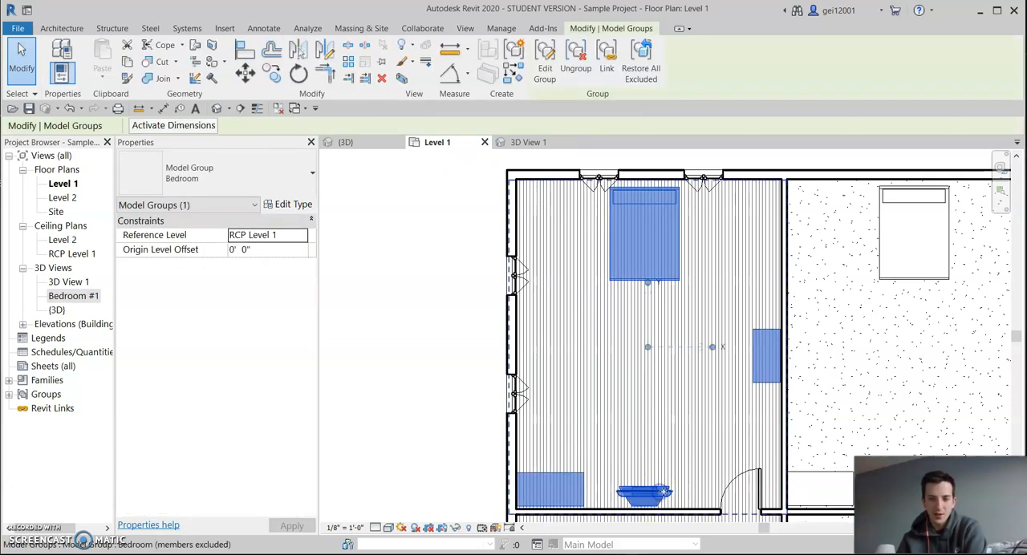
click(578, 70)
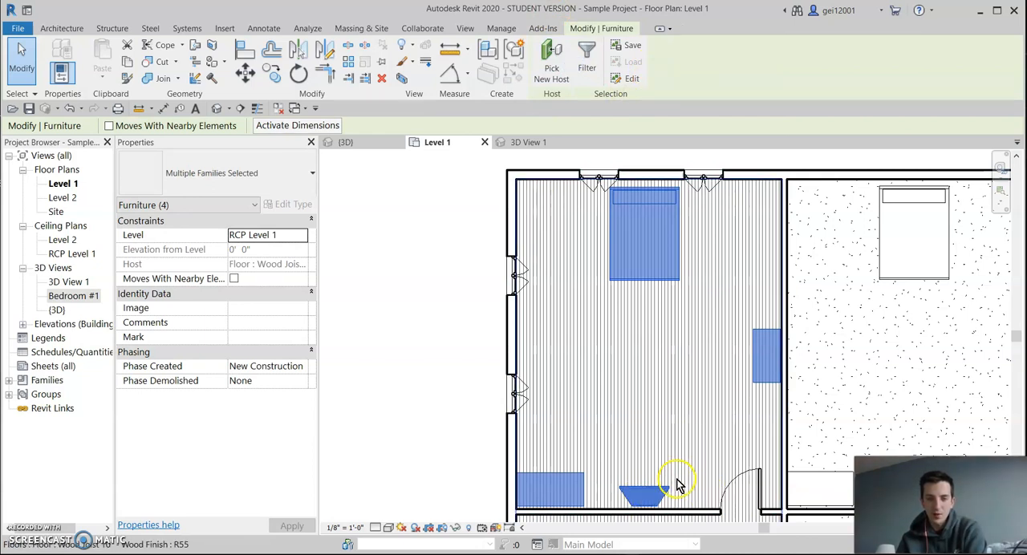
Nudge only the TV stand away from the wall into the room and check its position in the 3D View 1 camera view.
click(676, 486)
click(658, 491)
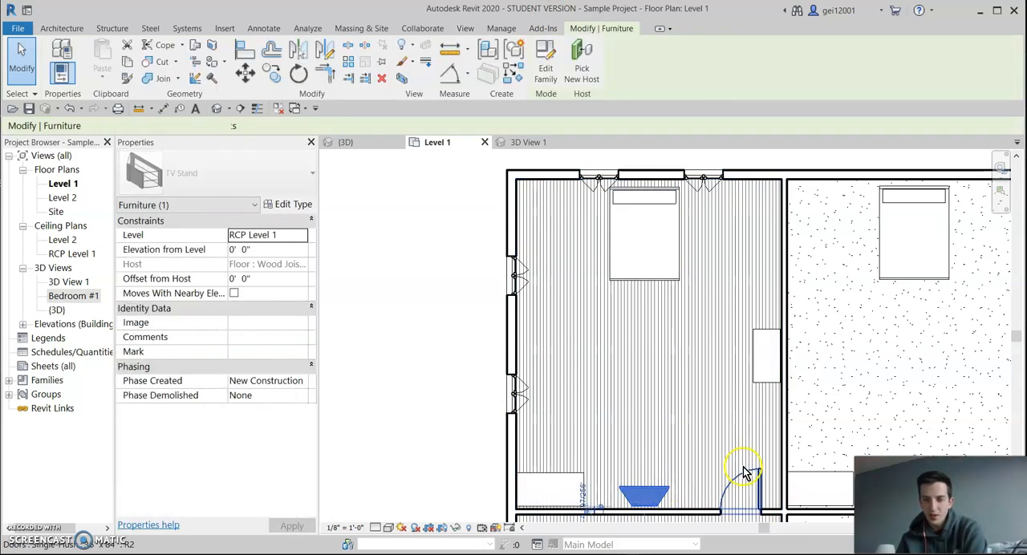
key(Up)
key(Up)
key(Up)
key(Up)
key(Up)
key(Up)
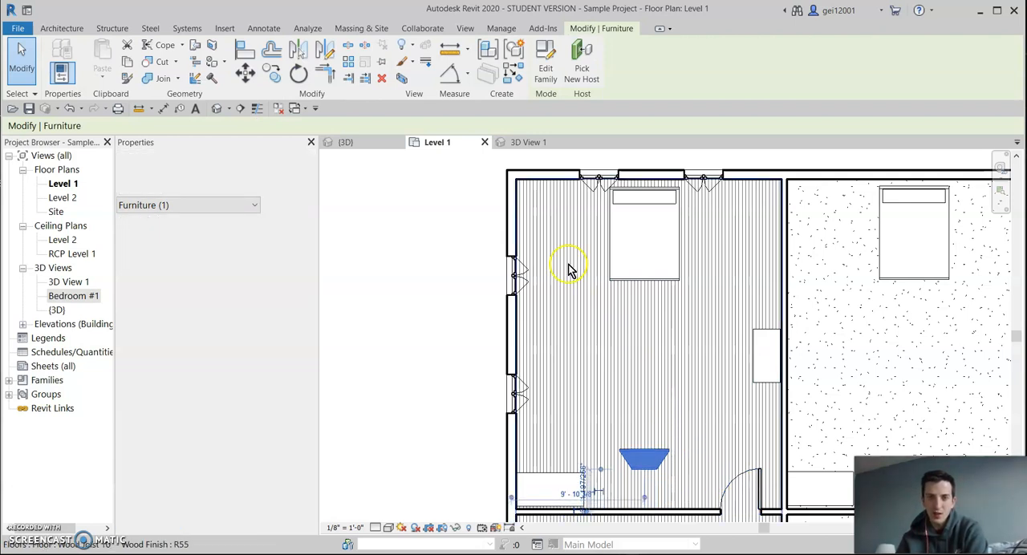
click(537, 142)
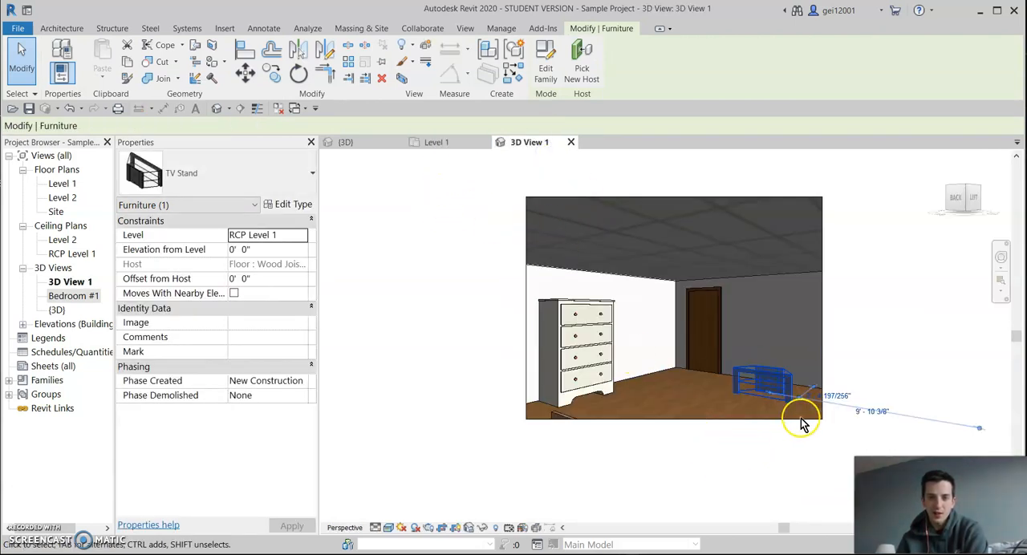
scroll(803, 423, up, 6)
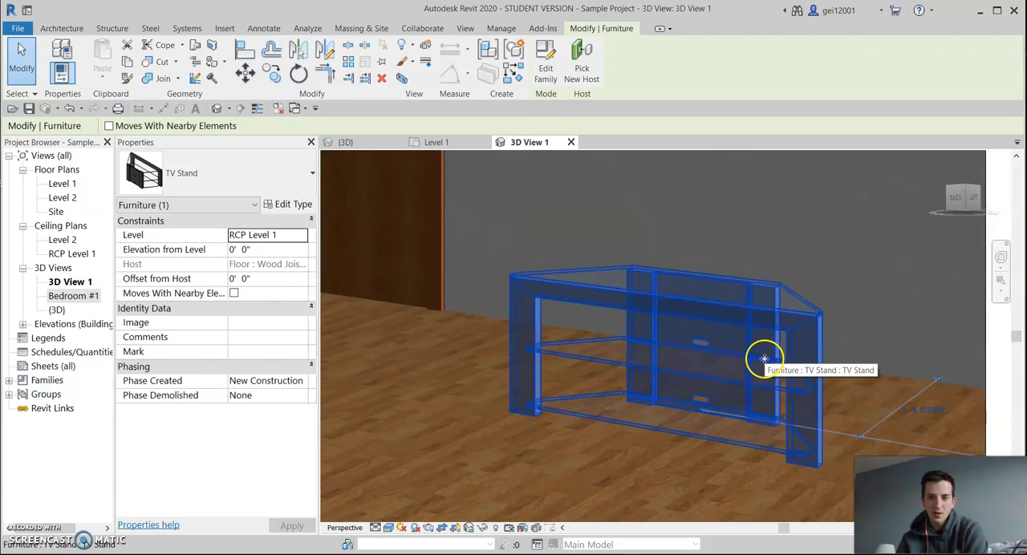
key(Escape)
scroll(698, 395, down, 8)
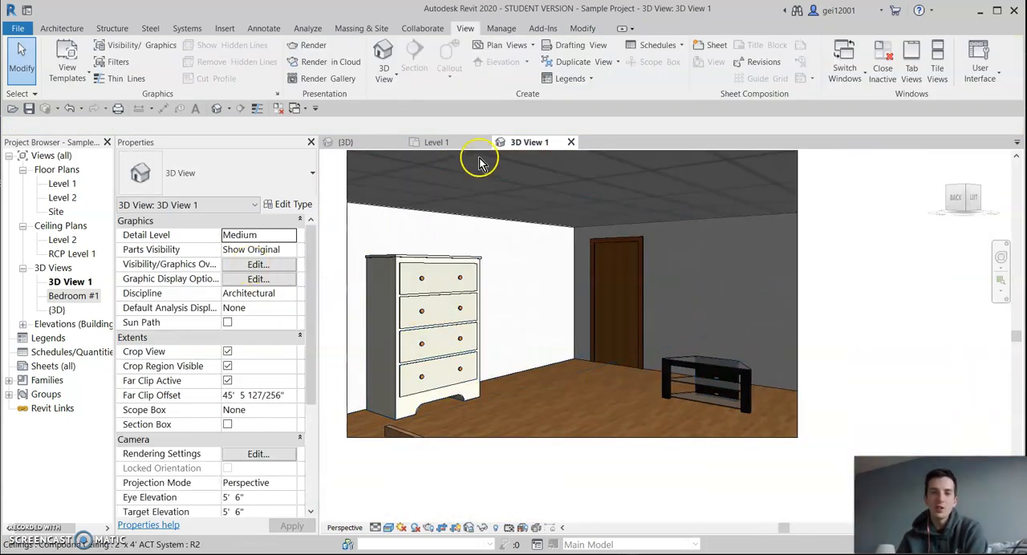
Try to readjust the TV stand's position on Level 1 and check it in the 3D View 1 camera view.
click(443, 142)
click(659, 449)
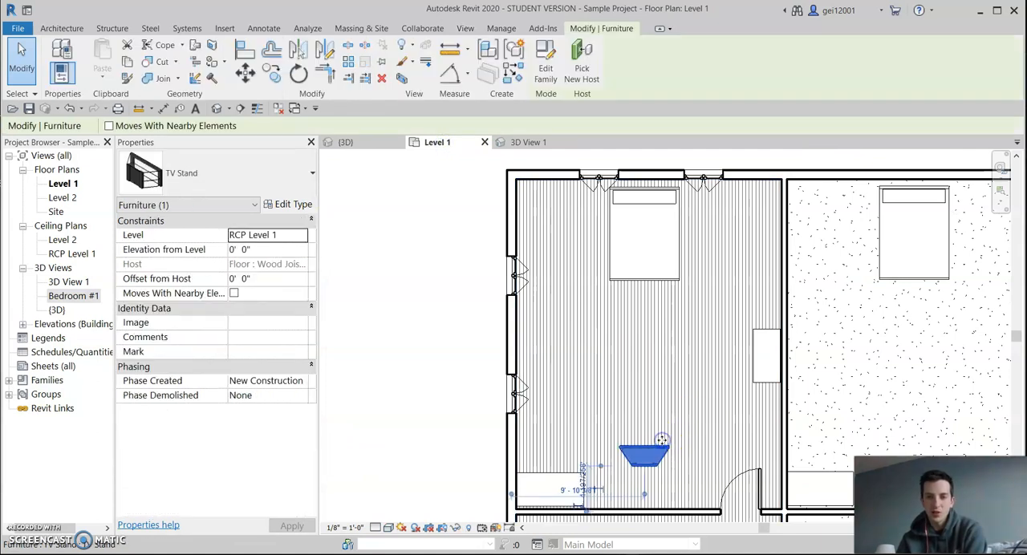
key(Escape)
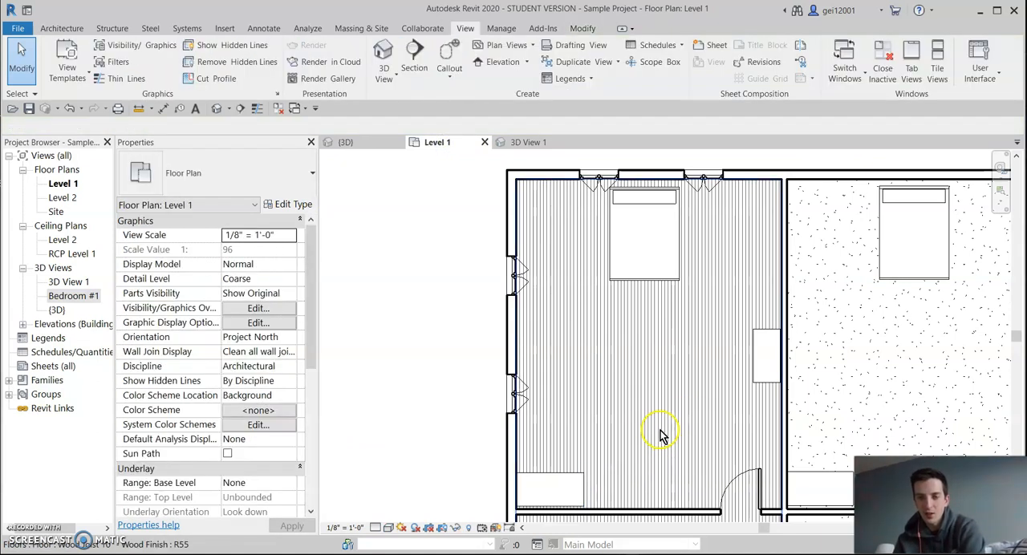
click(544, 143)
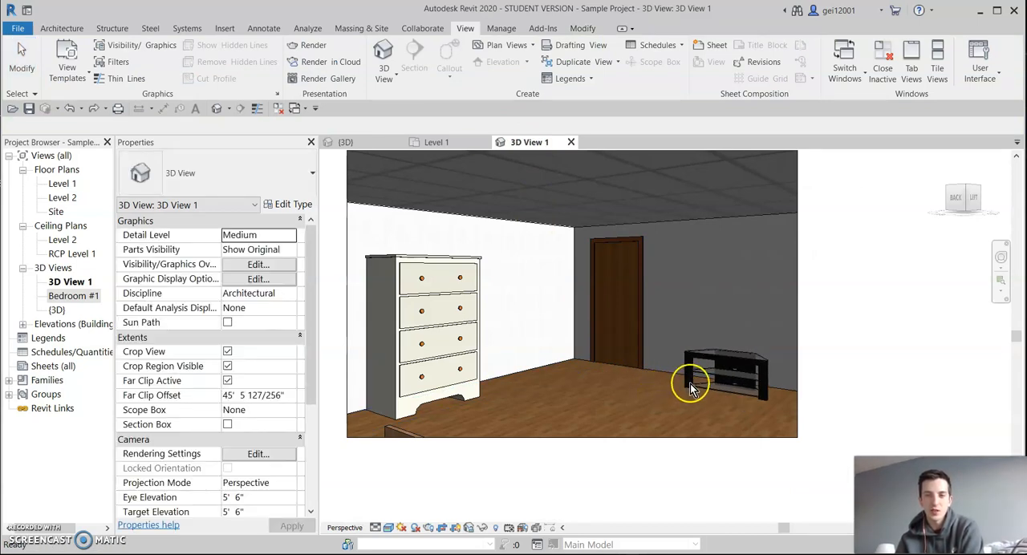
drag(697, 383, 709, 381)
drag(778, 372, 786, 371)
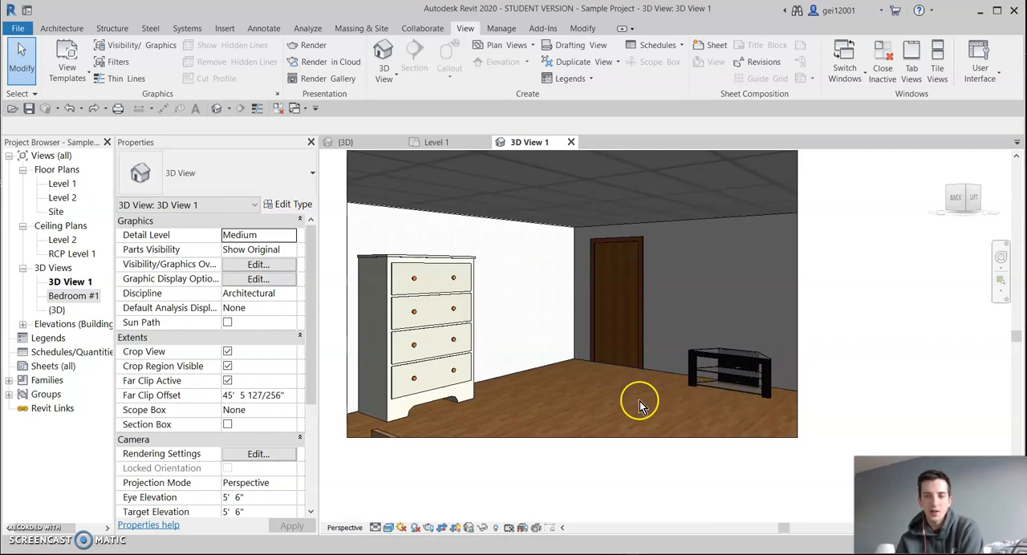
Undo the furniture moves, the ungrouping and the TV exclusion, returning the camera view to Hidden Line.
key(ctrl+z)
key(ctrl+z)
key(ctrl+z)
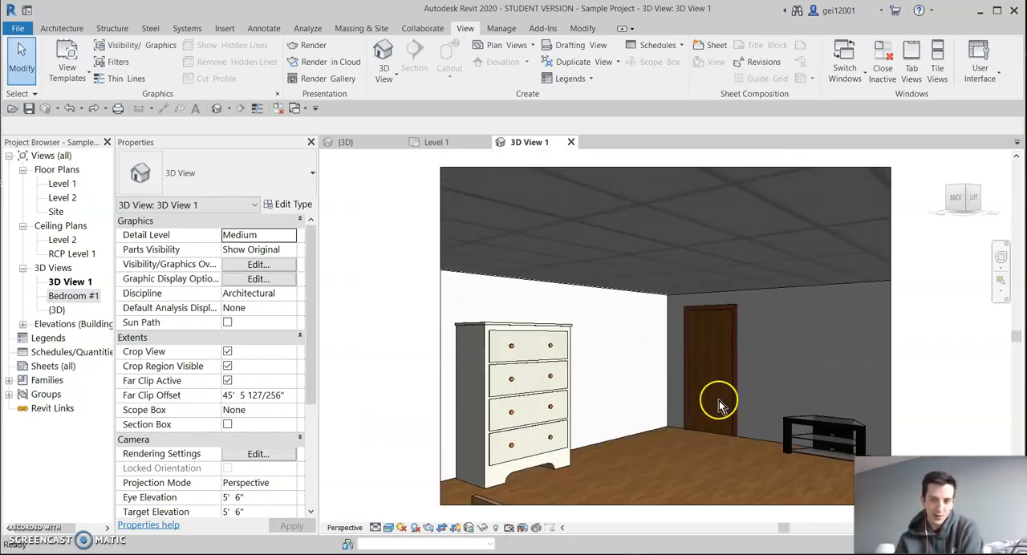
key(h)
key(l)
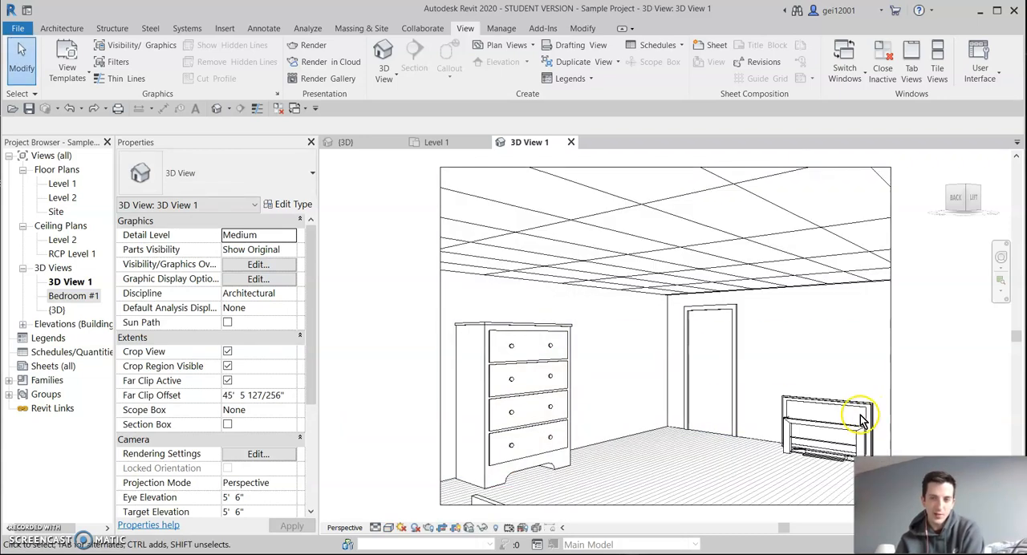
Select the flat screen TV within the Bedroom group in the camera view to inspect its properties, and deselect it.
key(Tab)
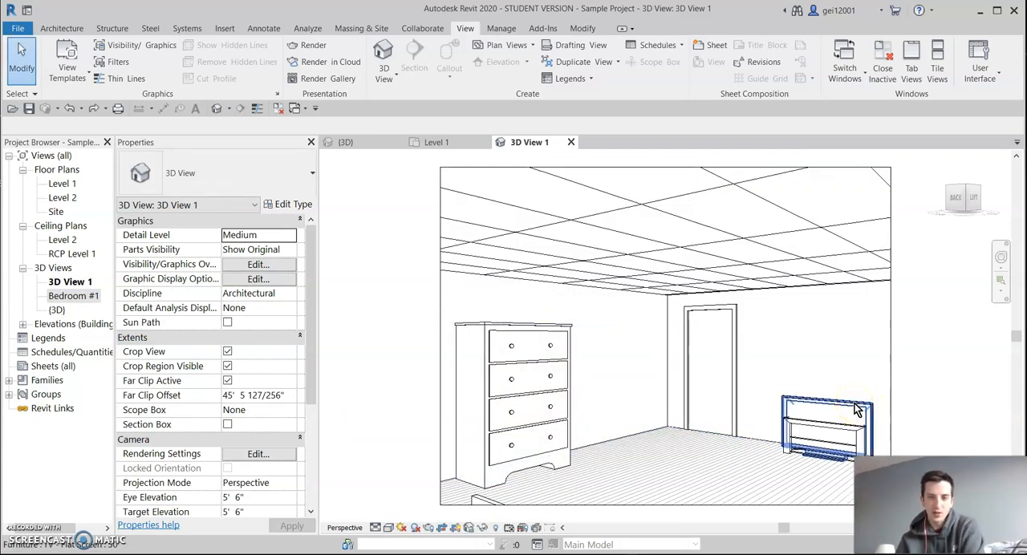
click(855, 411)
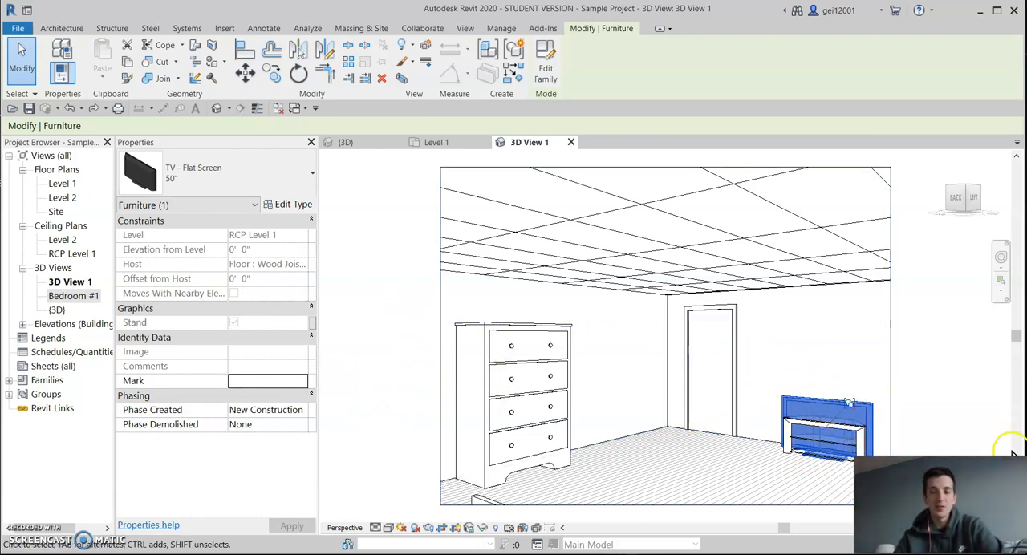
click(791, 474)
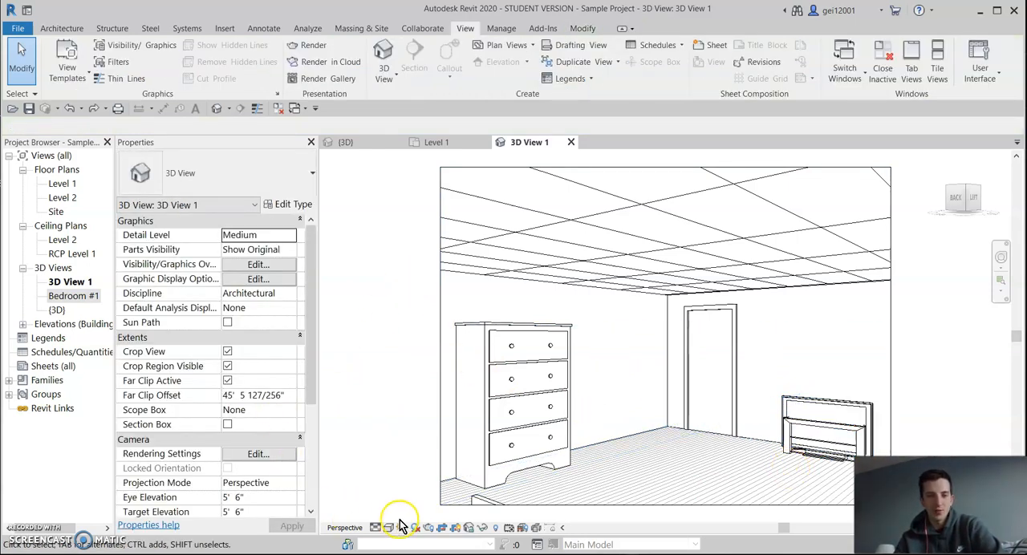
Set the 3D View 1 camera view's visual style to Realistic and switch to the {3D} view.
click(390, 529)
click(546, 507)
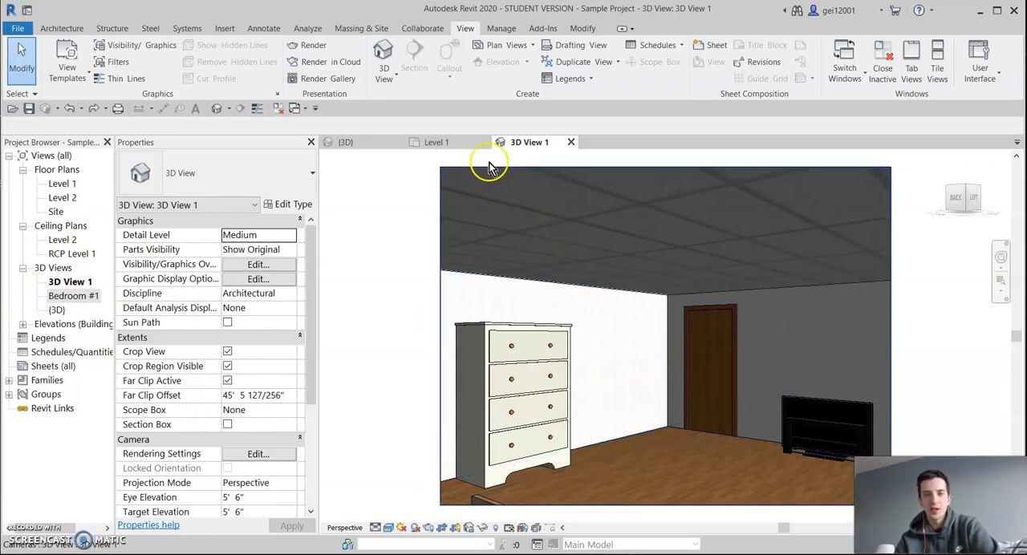
click(349, 152)
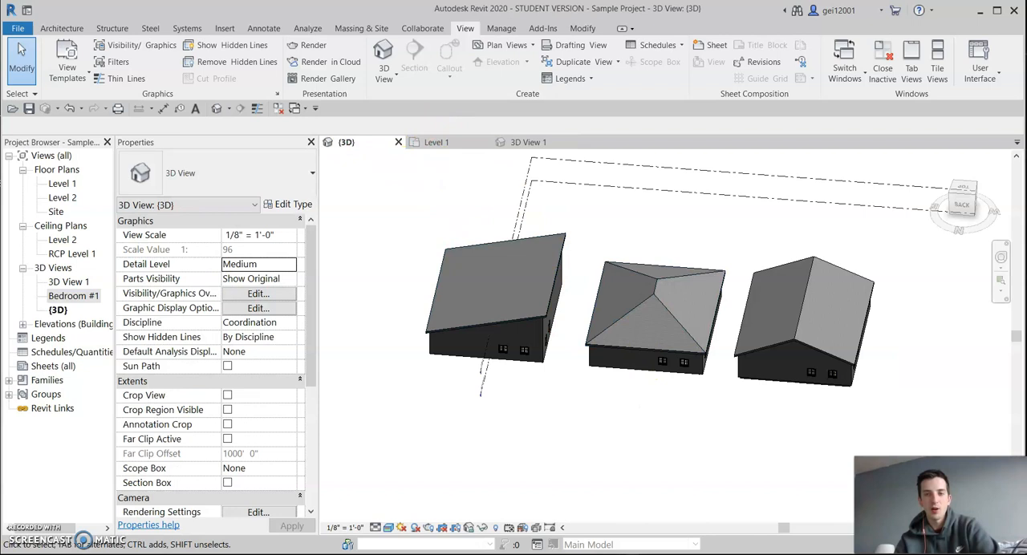
Create an exterior camera view from the {3D} view, placing the camera in front of the middle hip-roofed building and targeting its windowed wall.
click(387, 74)
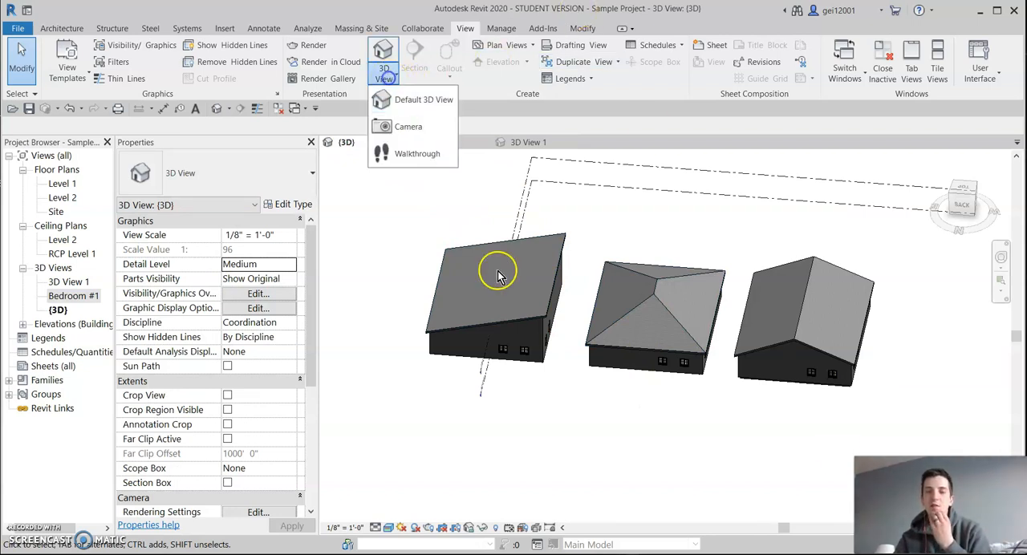
click(409, 126)
click(635, 425)
click(658, 325)
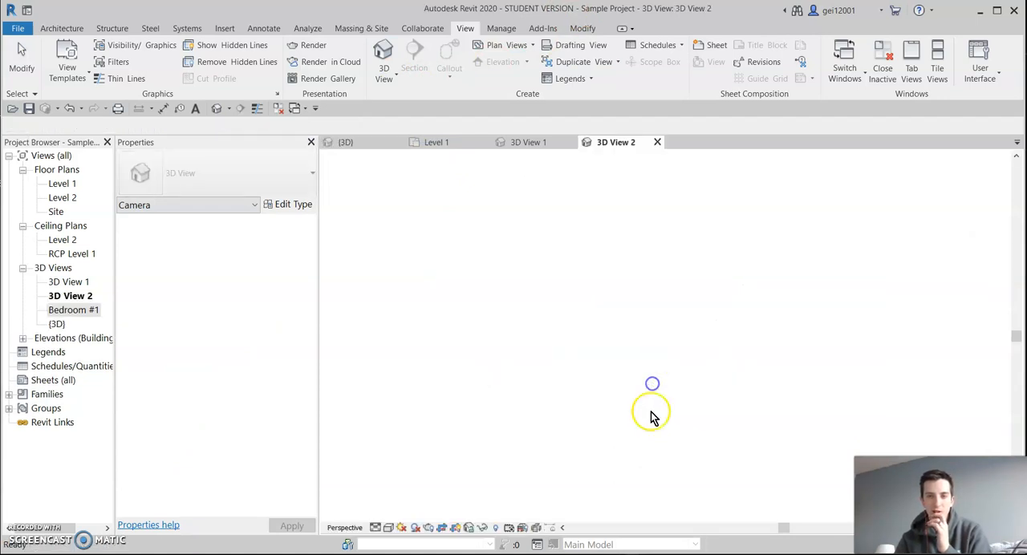
Set the new camera view's visual style to Realistic and widen its crop region sideways to take in the building's full wall.
click(390, 528)
click(419, 502)
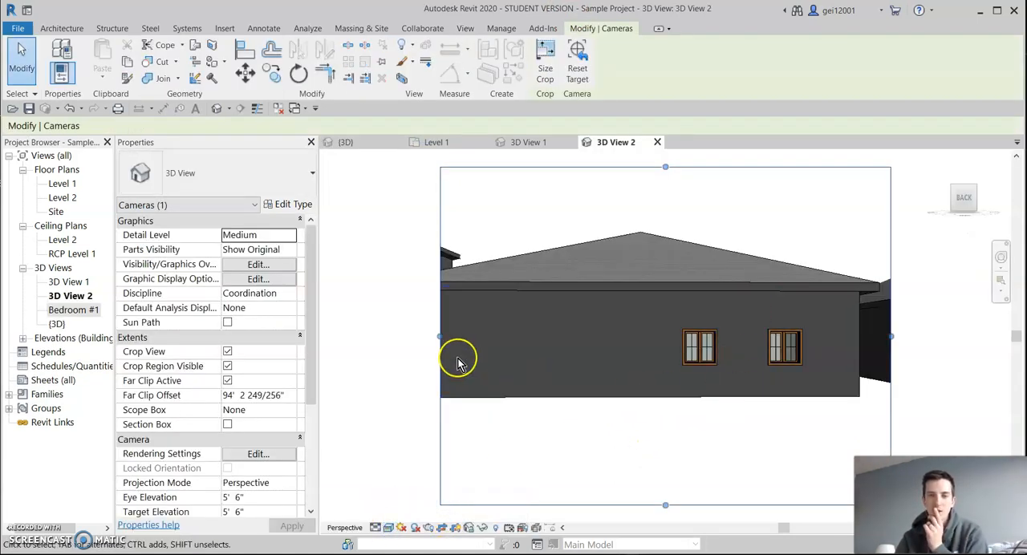
drag(440, 337, 374, 337)
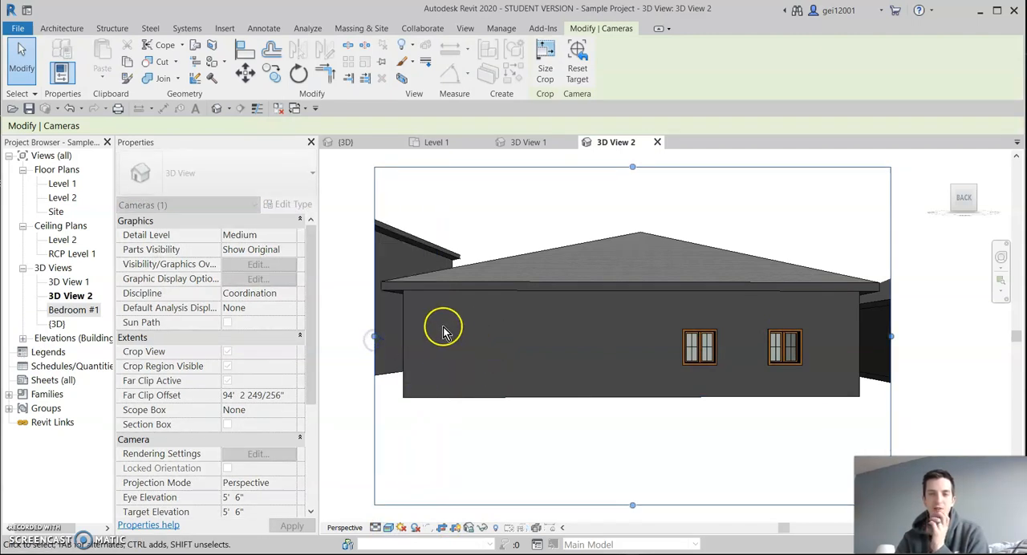
scroll(566, 294, down, 1)
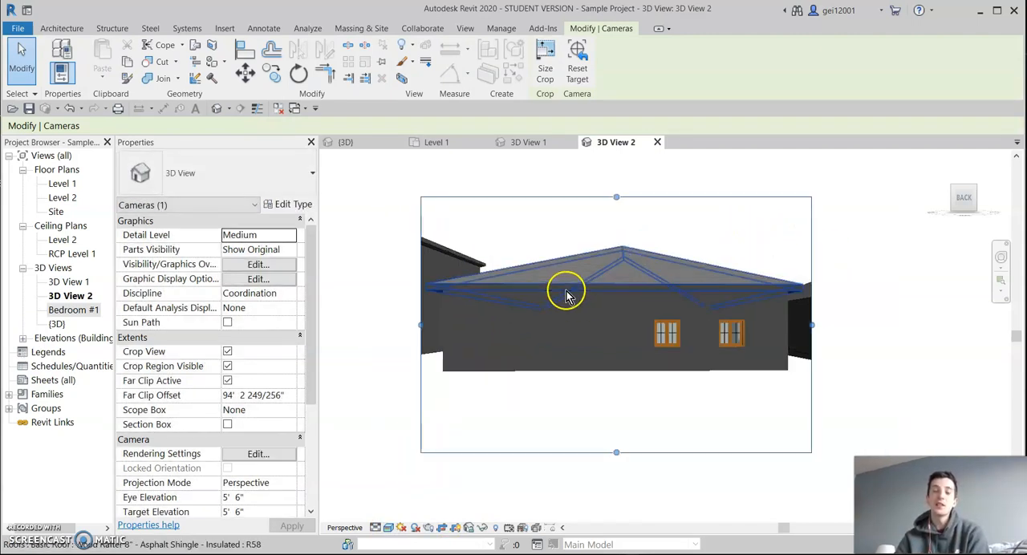
scroll(631, 319, up, 2)
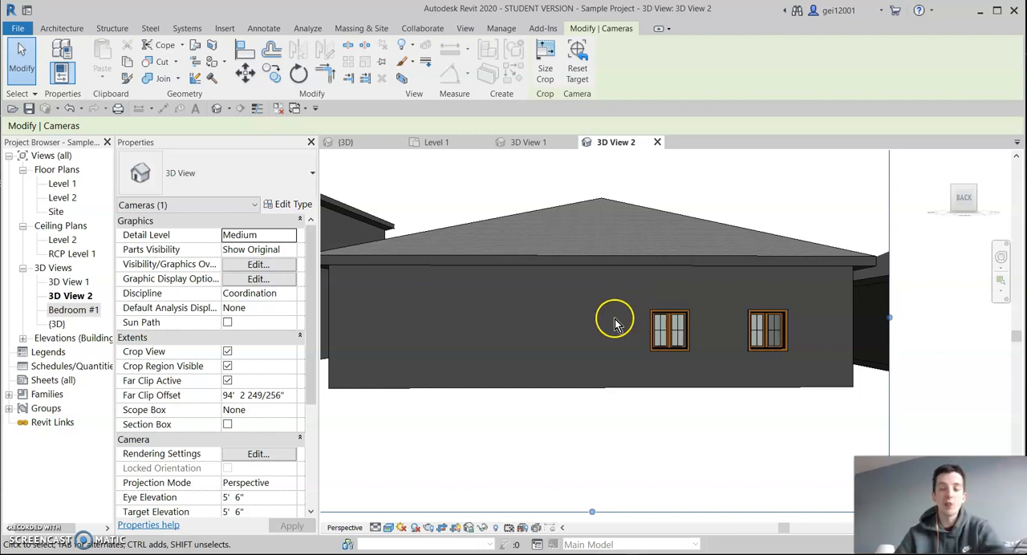